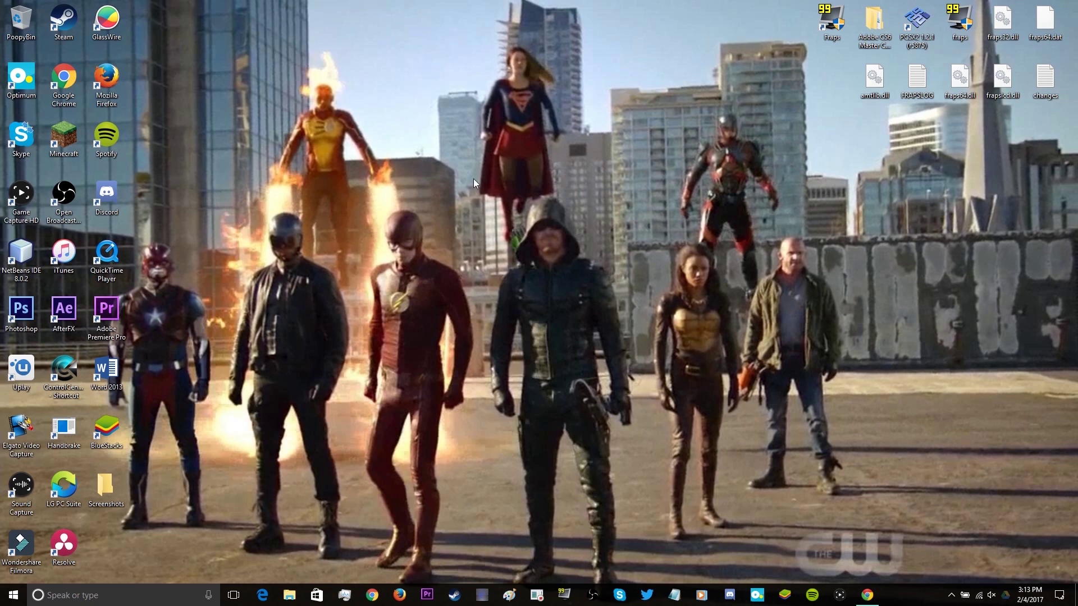
- Launch Wondershare Filmora 8 from its desktop shortcut
double_click(21, 542)
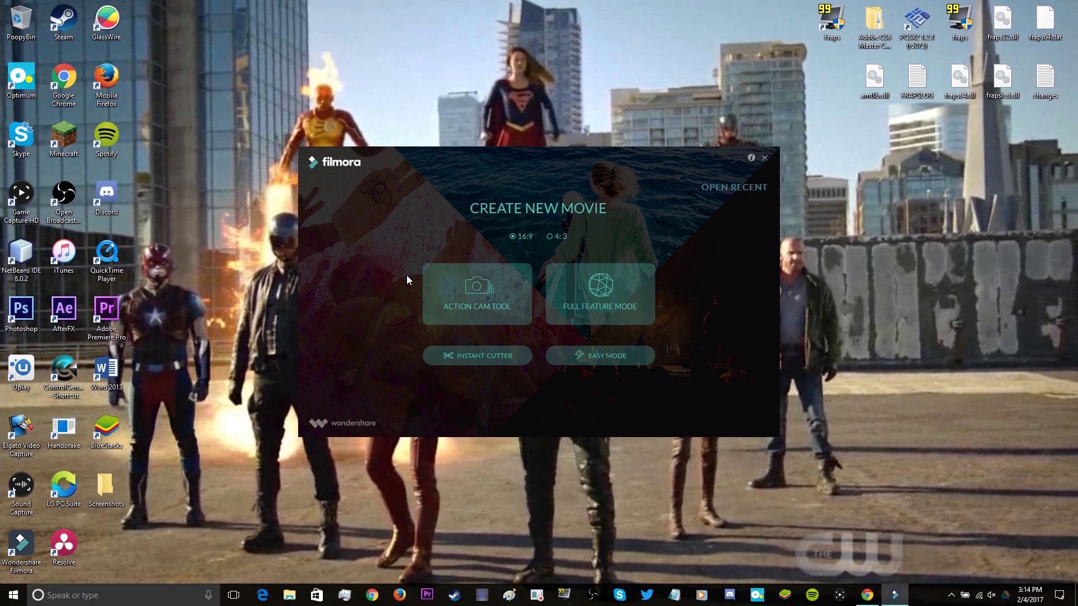
- Enter Instant Cutter, cancel its file picker, quit it, then start Easy Mode
click(506, 361)
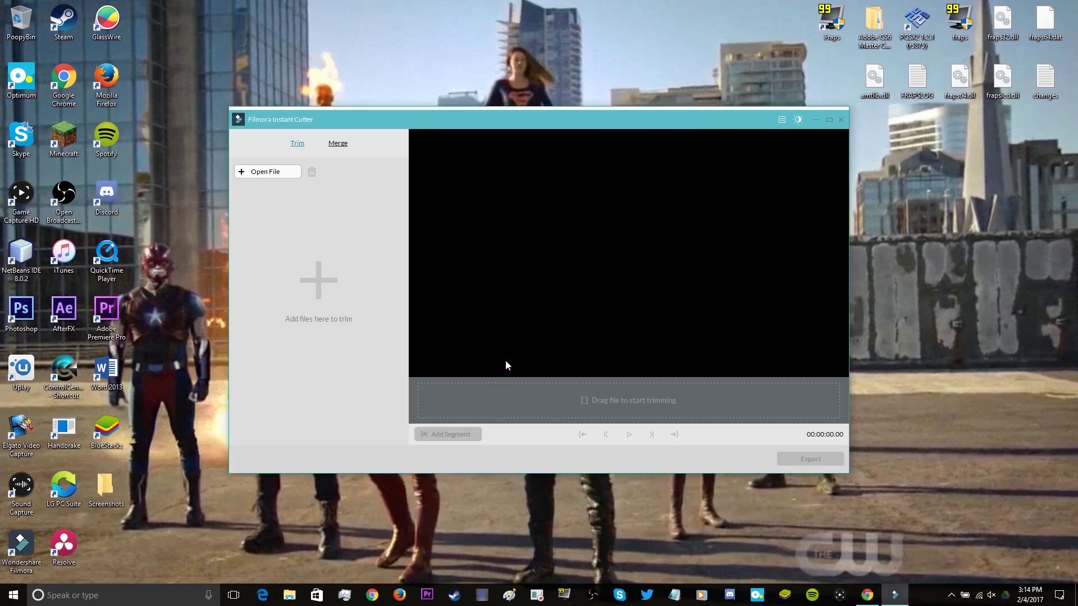
click(251, 171)
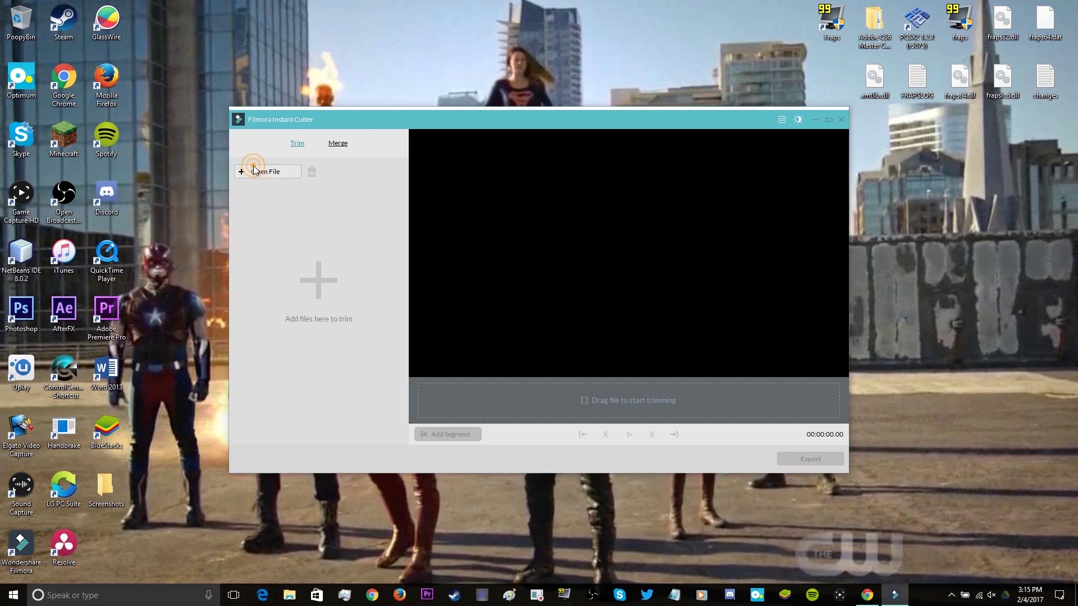
click(755, 119)
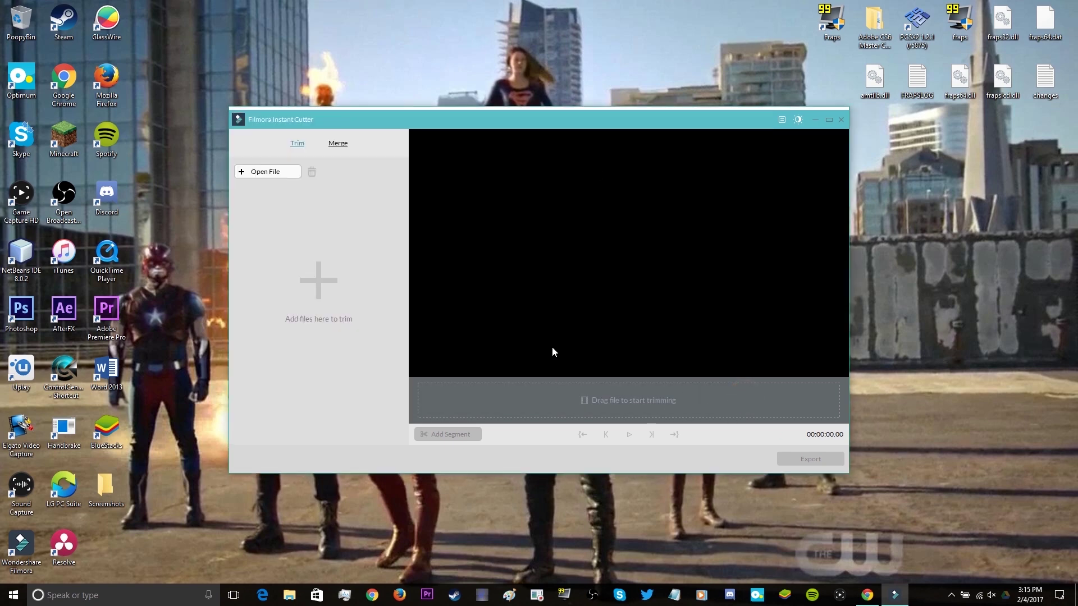
click(843, 119)
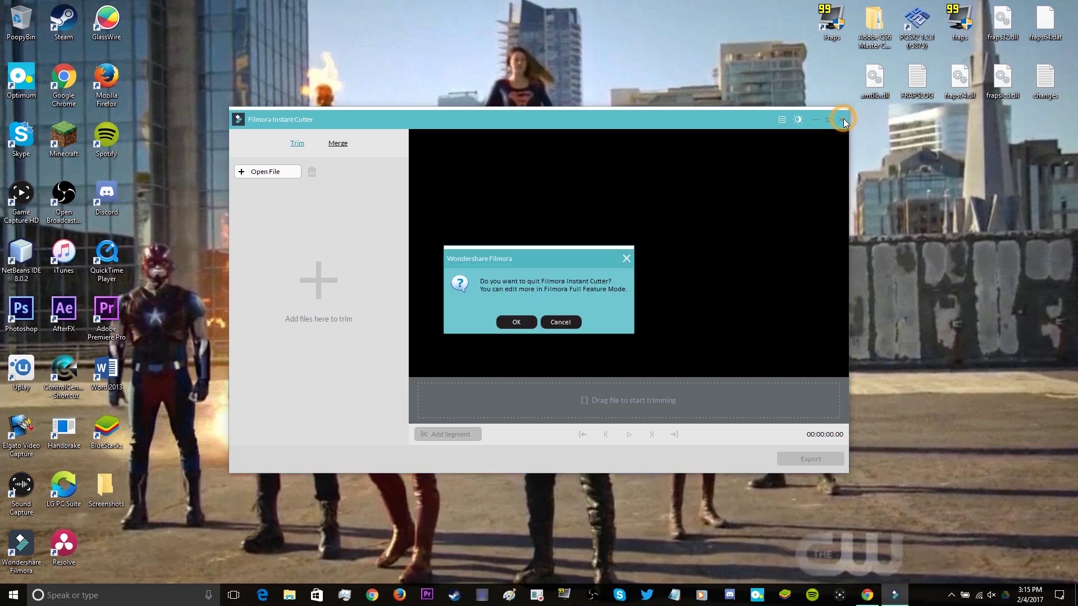
click(516, 322)
click(591, 356)
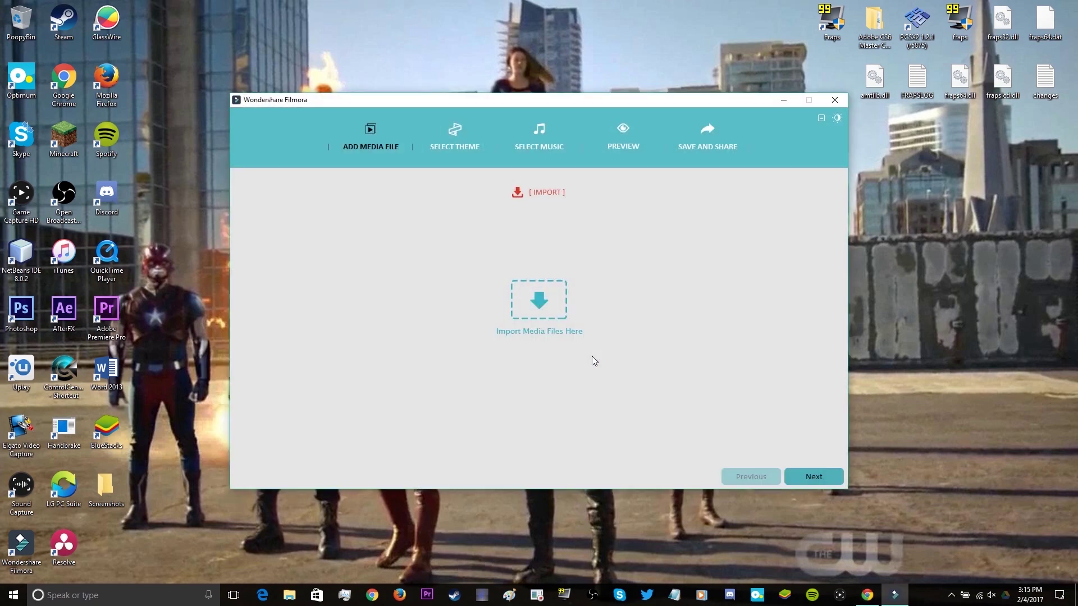
- Import a gameplay clip and advance through the Theme stage to Music
click(591, 356)
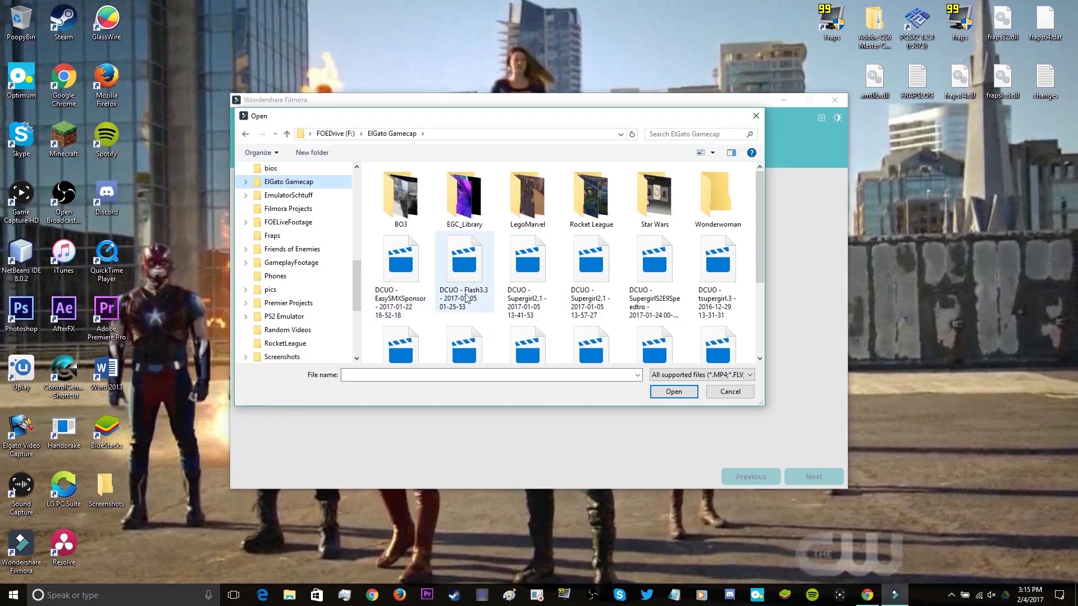
double_click(638, 331)
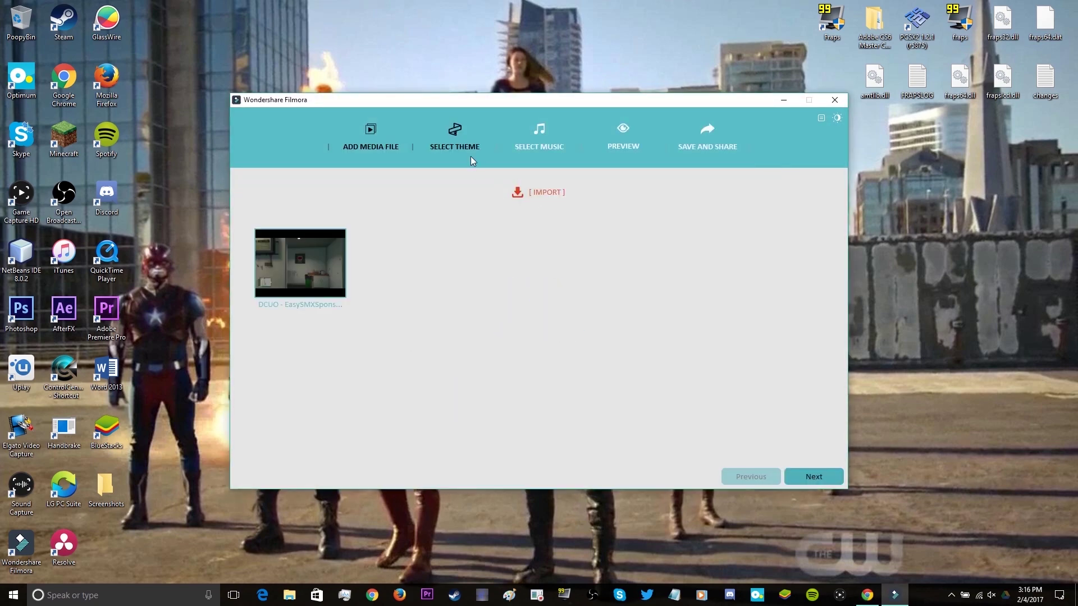
click(462, 144)
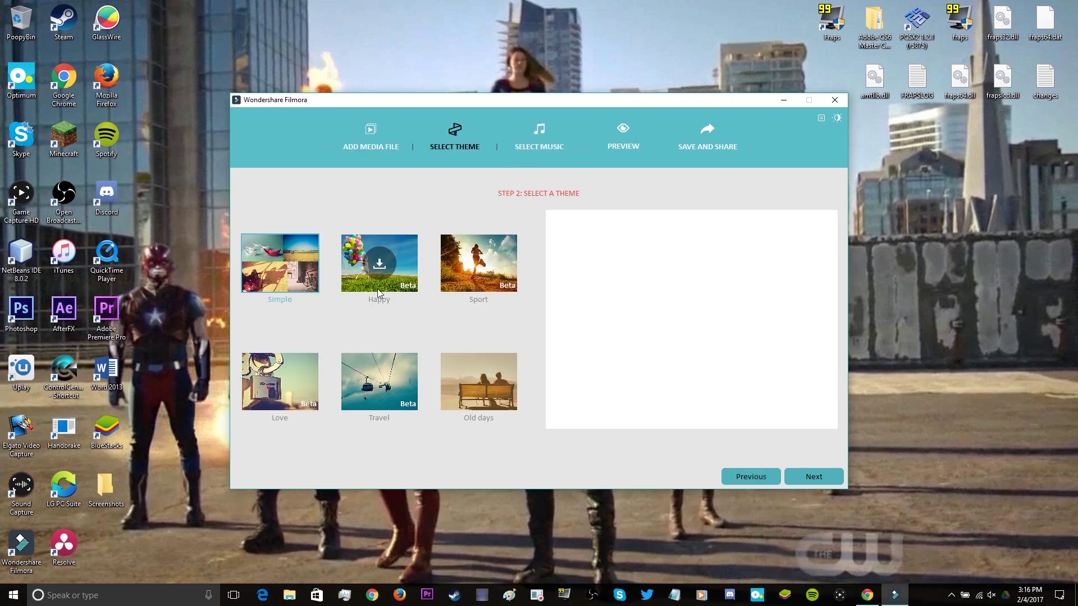
click(573, 144)
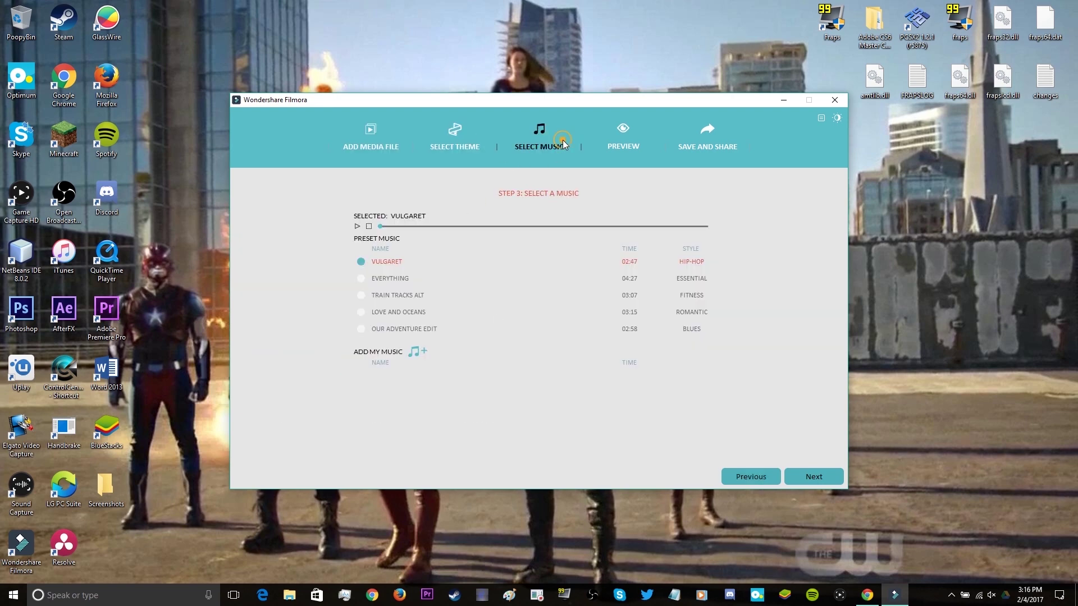
- Jump to the Preview stage and confirm quitting Easy Mode
click(623, 139)
click(677, 142)
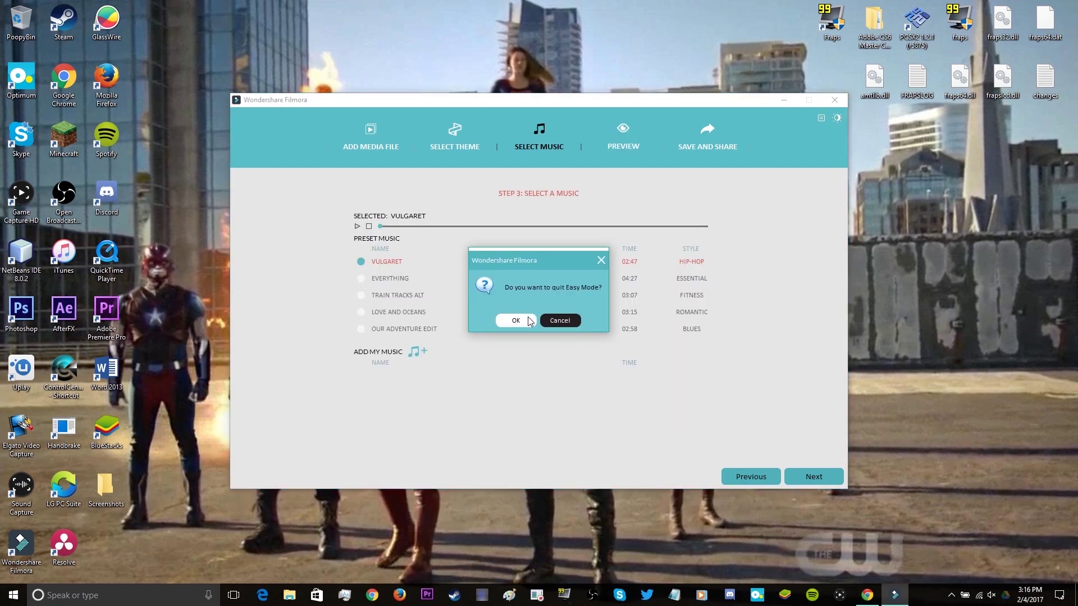
click(515, 320)
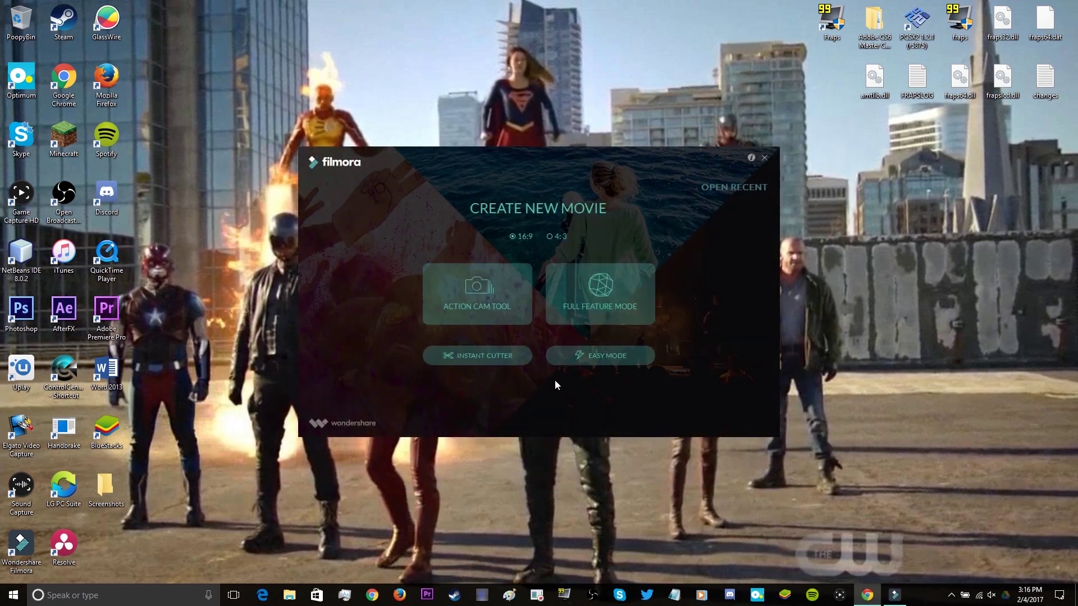
click(583, 295)
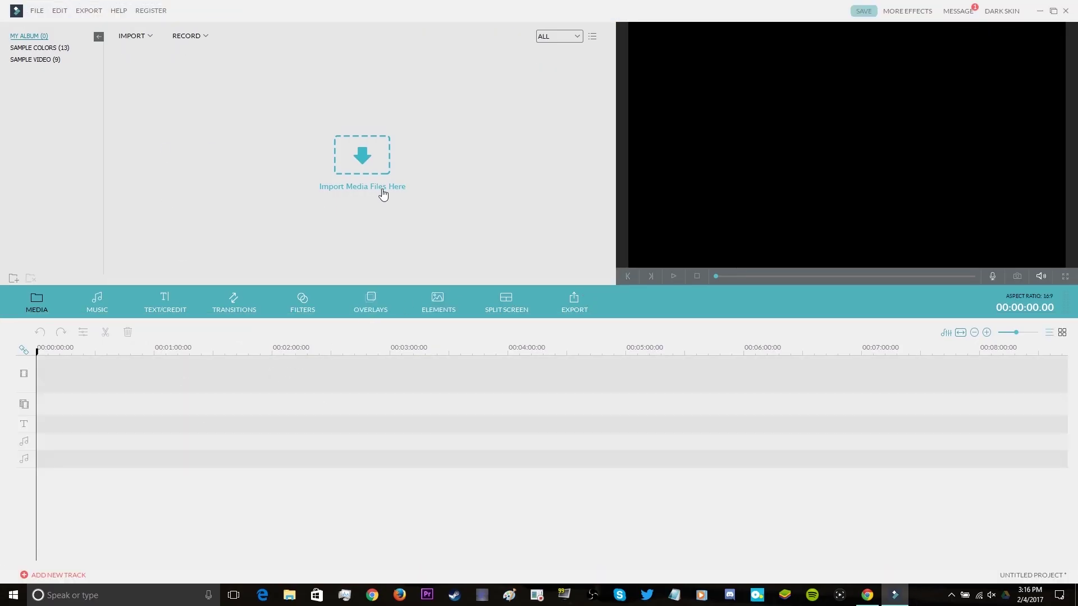
click(230, 303)
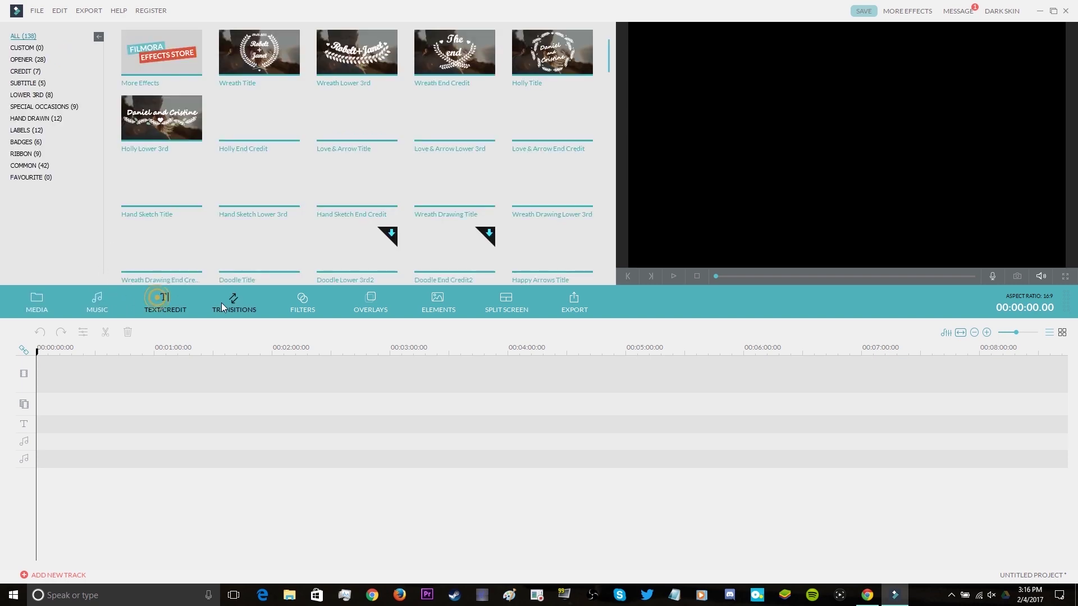
click(292, 303)
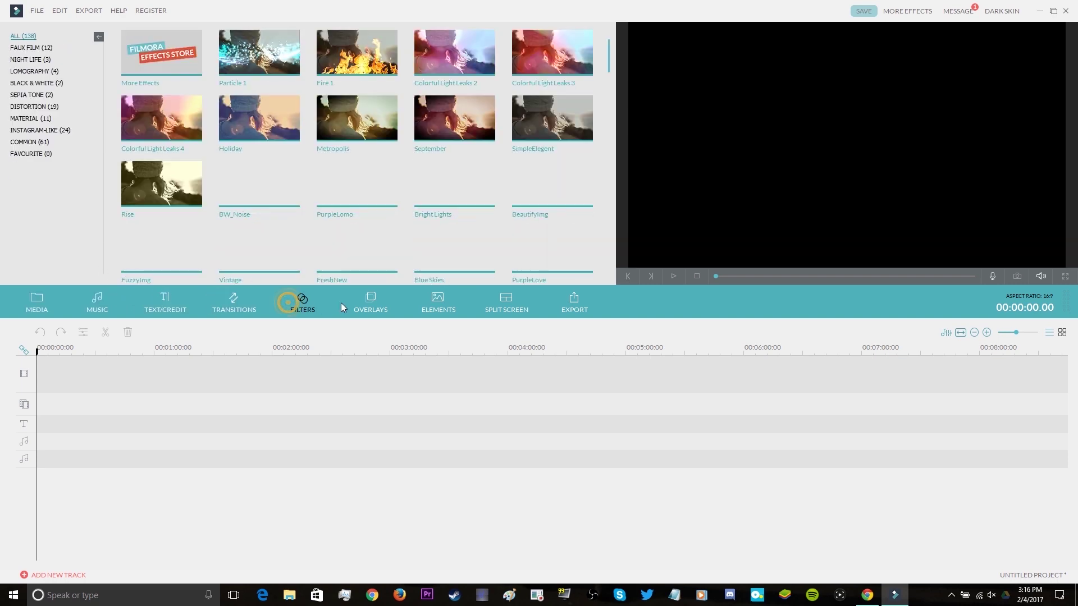
click(367, 303)
click(419, 311)
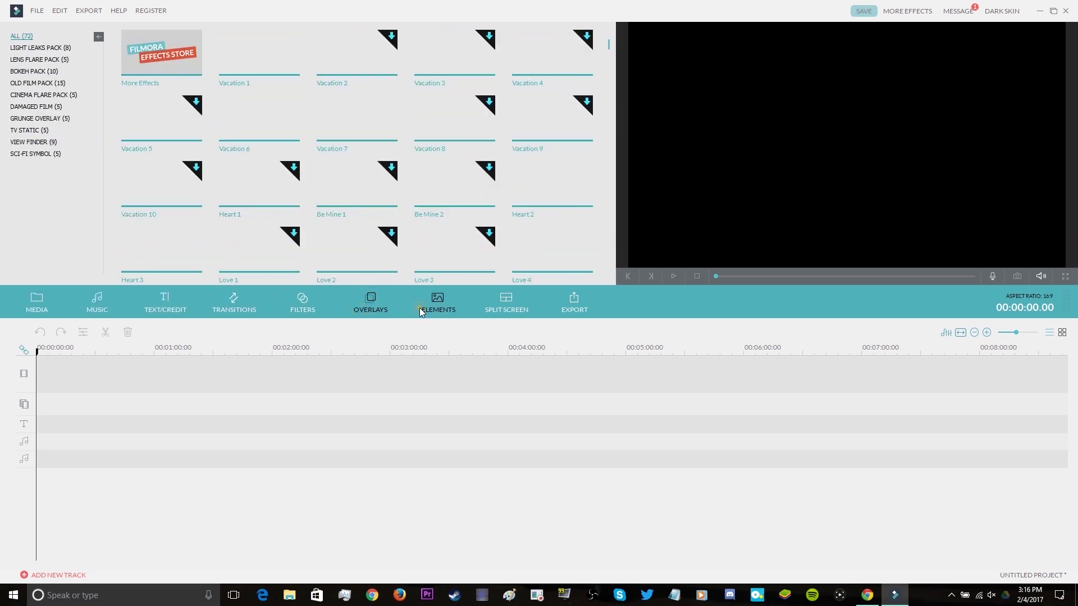
click(505, 305)
click(449, 295)
click(358, 297)
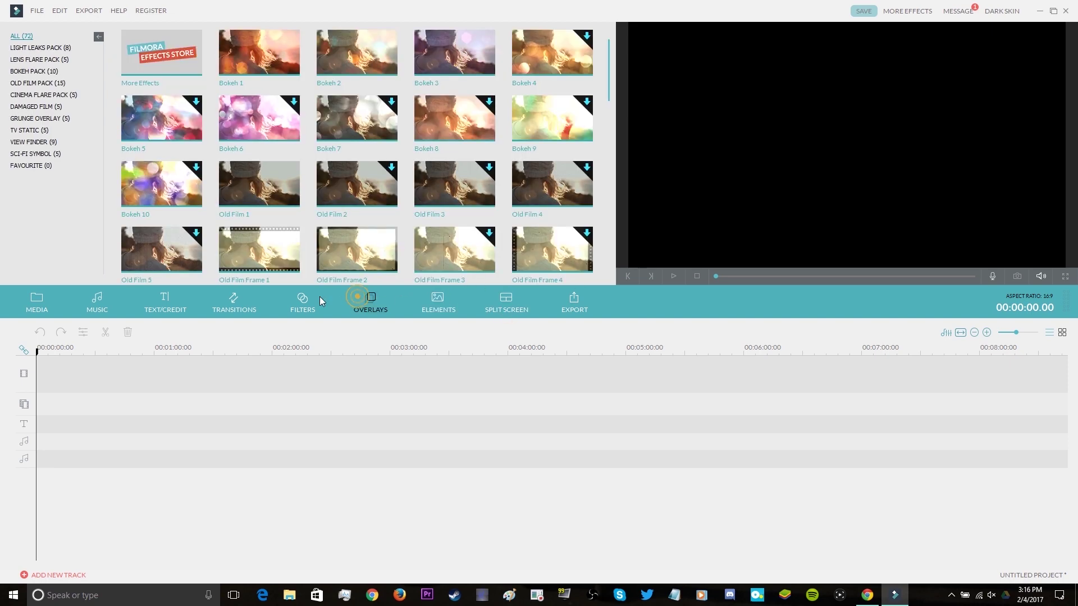
click(296, 294)
click(236, 297)
click(168, 299)
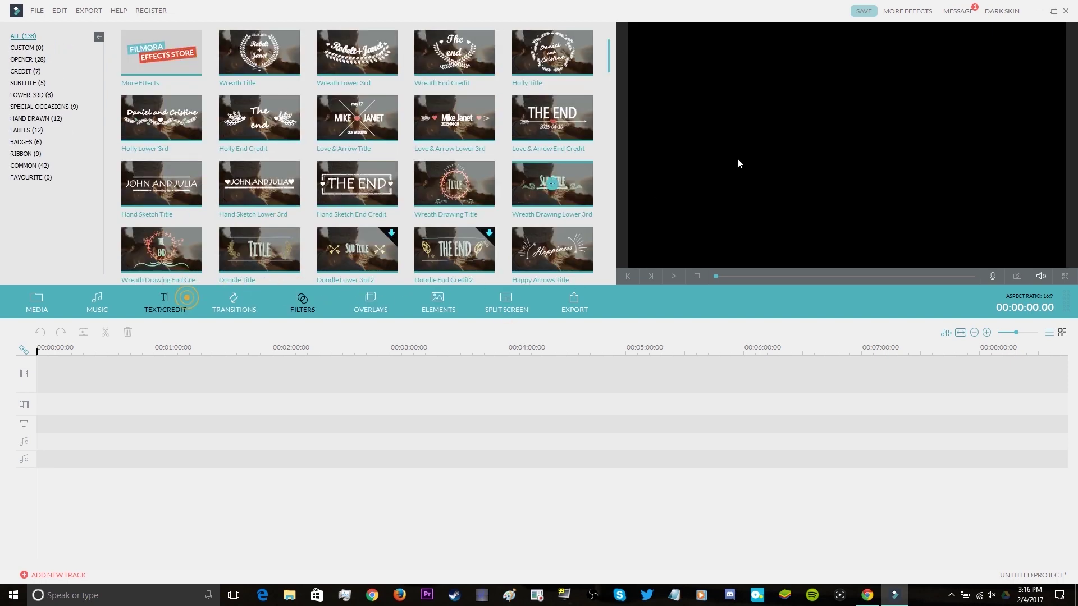
click(1066, 11)
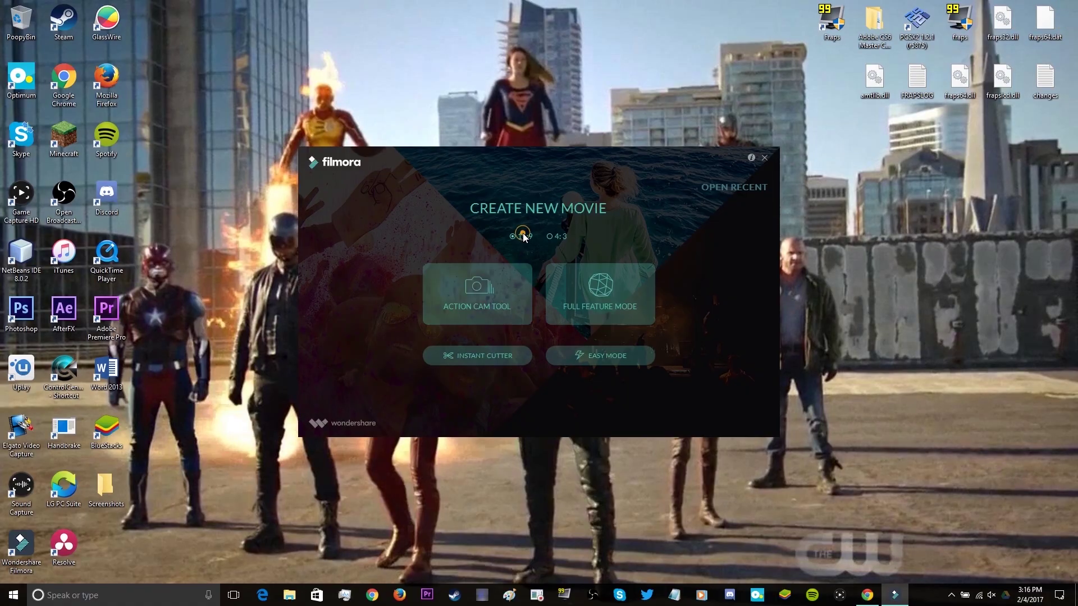
- Toggle the aspect ratio to 4:3 and back to 16:9, then enter the Action Cam Tool
click(553, 238)
click(515, 238)
click(476, 293)
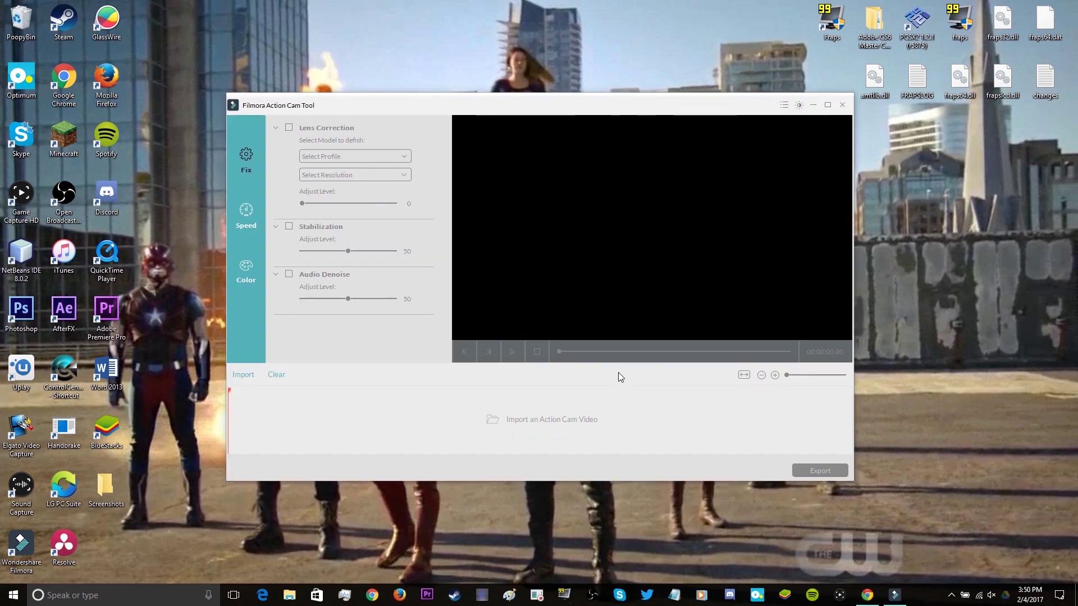
- Browse to the Downloads folder of Filmora clips to import an action cam video
click(533, 427)
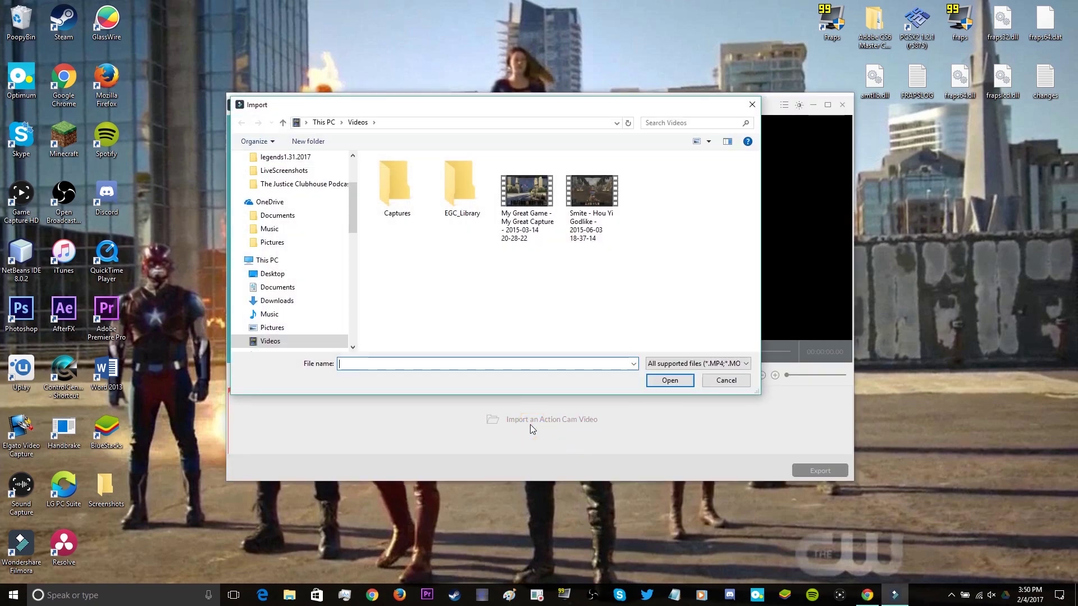
scroll(278, 243, up, 1)
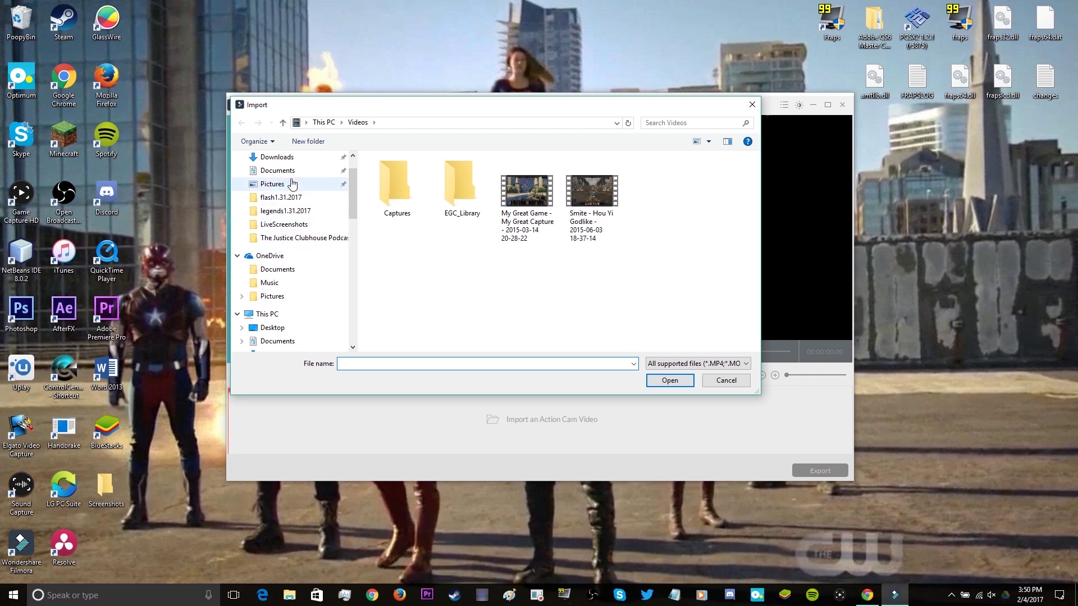
click(275, 157)
double_click(503, 233)
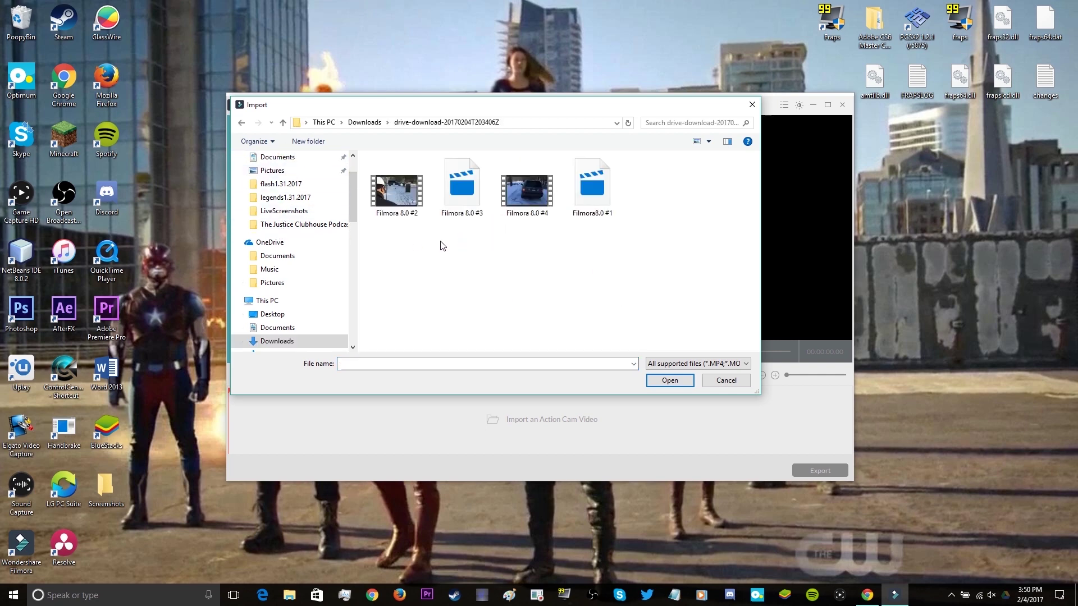
- Scrub to the frame showing the car, enable Lens Correction and show the camera profiles
click(280, 416)
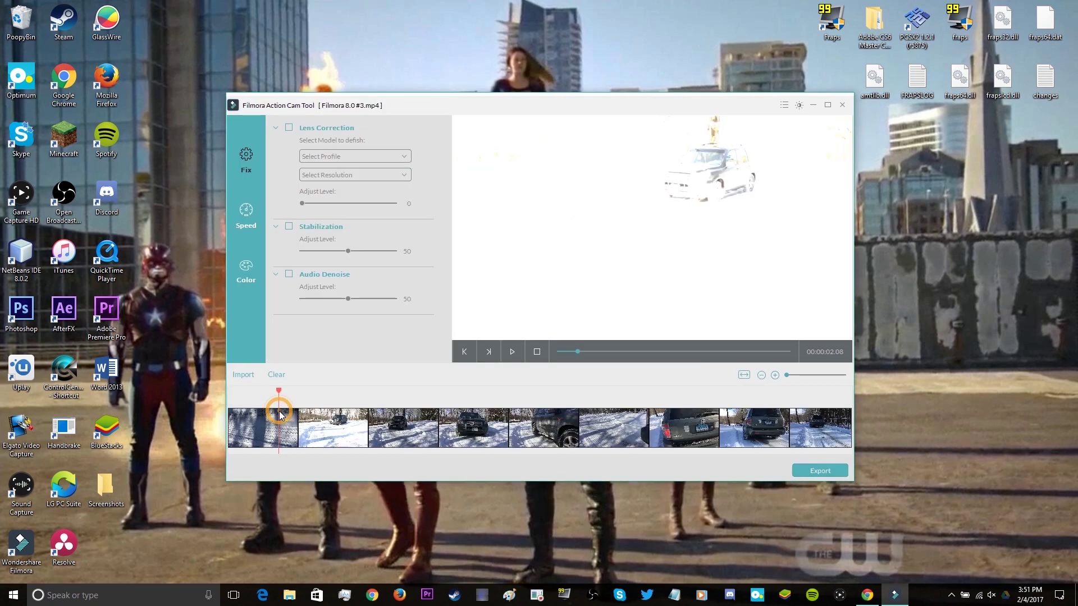
click(236, 398)
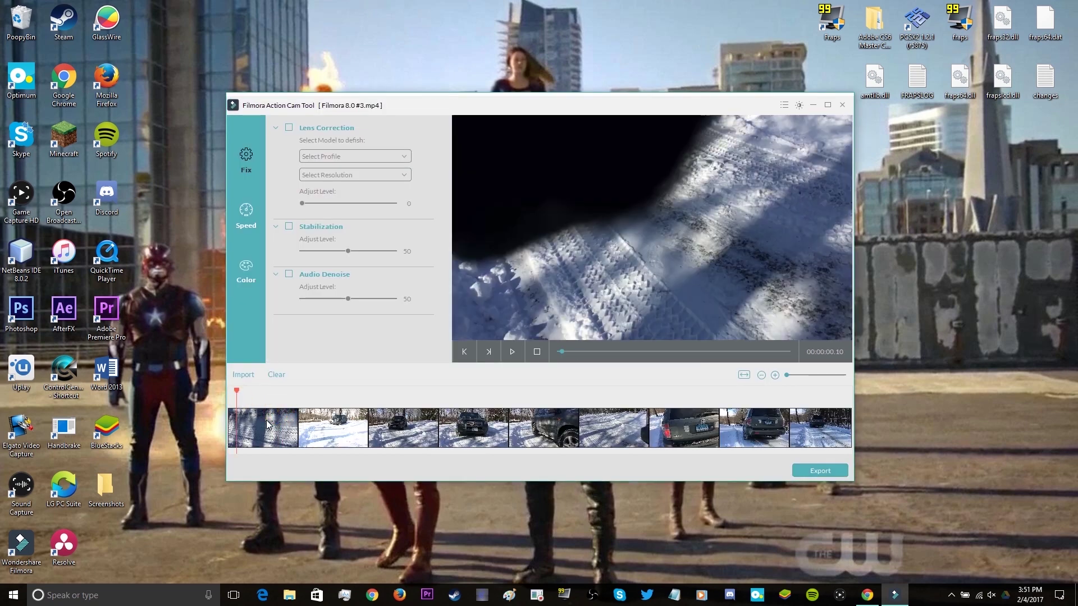
click(266, 425)
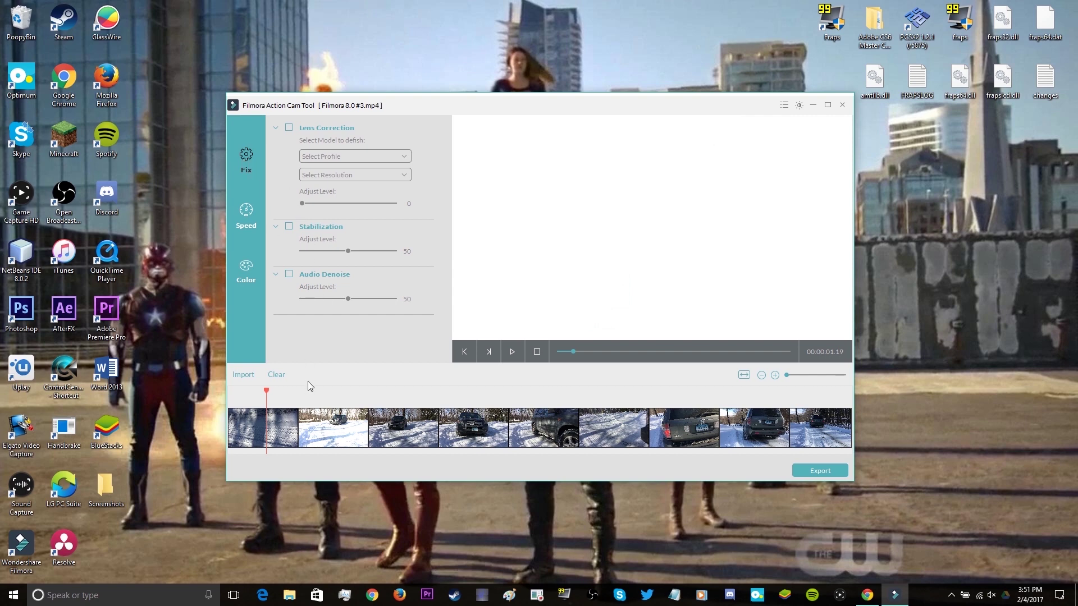
click(302, 416)
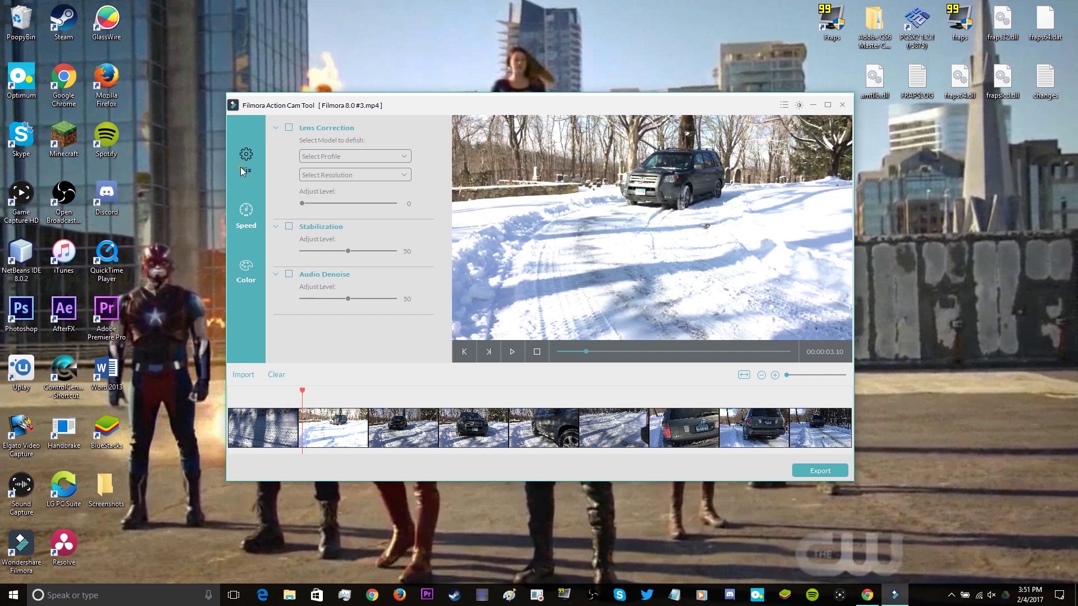
click(291, 128)
click(308, 155)
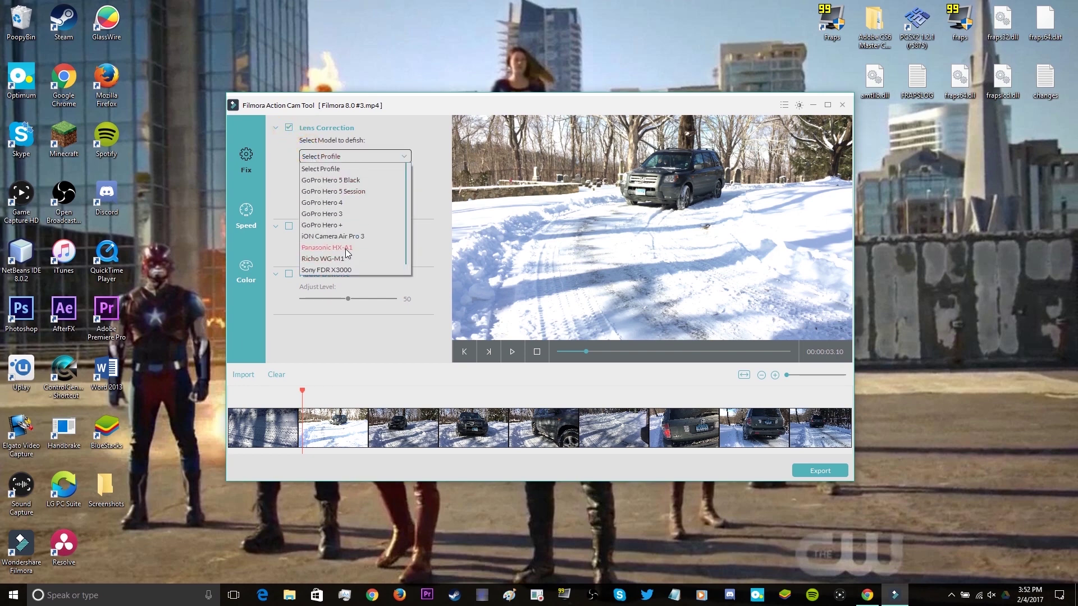
- Try the GoPro Hero 5 Black lens profile, scrubbing the clip from 3 to 6 seconds
click(330, 169)
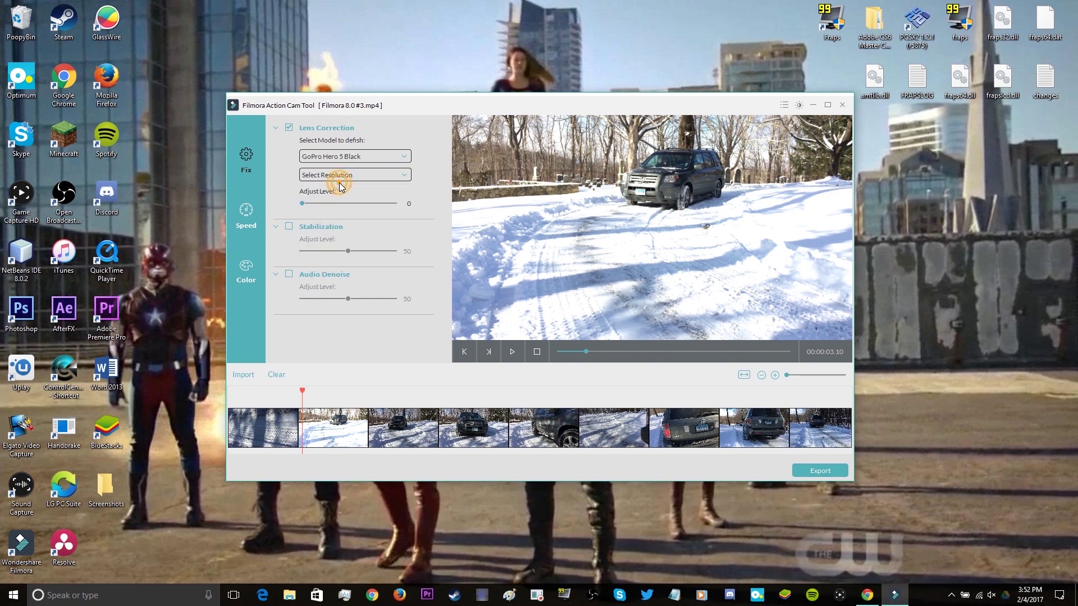
click(294, 396)
click(329, 396)
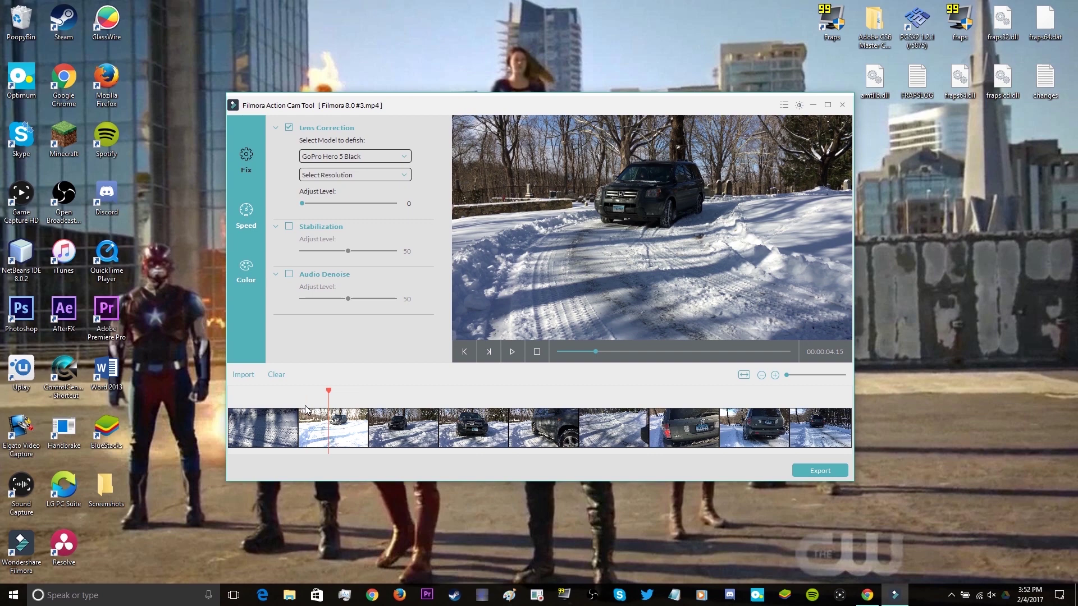
drag(306, 399, 369, 403)
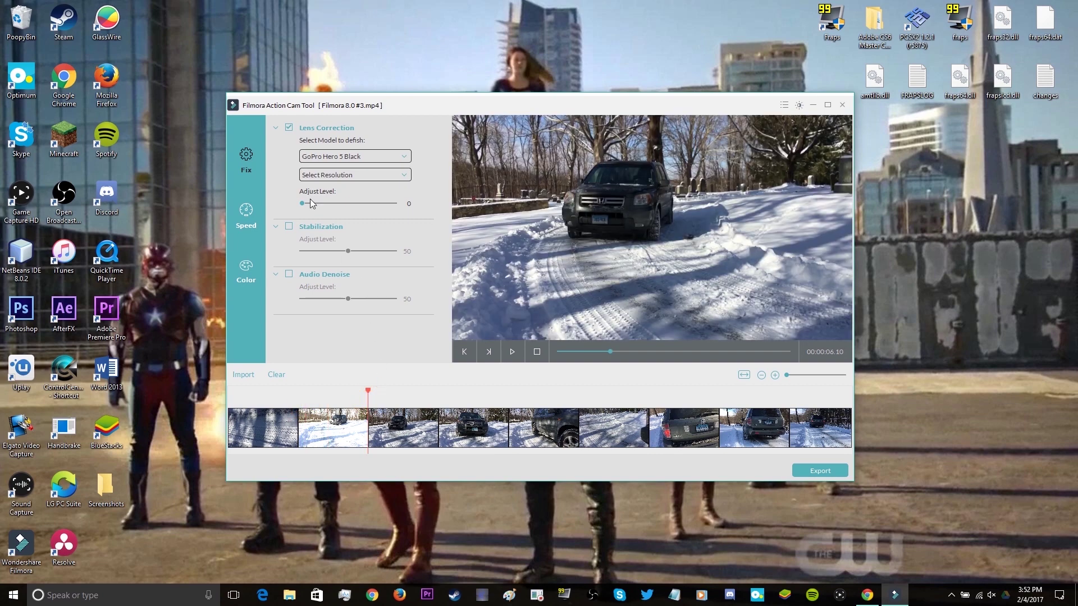
- Set 4K SuperView resolution, keep GoPro Hero 5 Black, and raise the correction level slightly
click(350, 174)
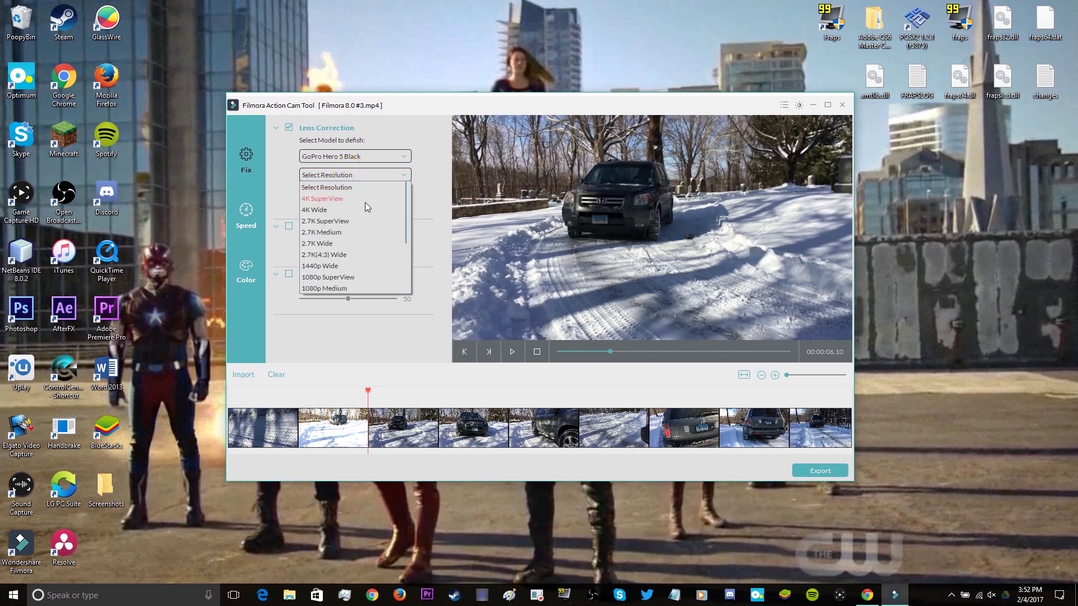
scroll(365, 213, down, 3)
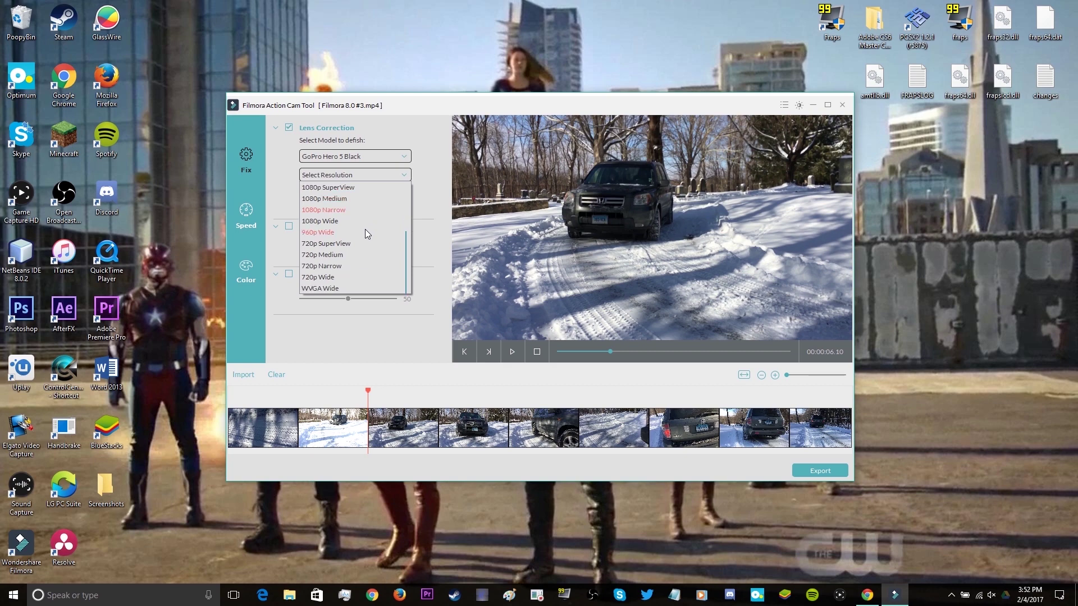
scroll(366, 264, up, 3)
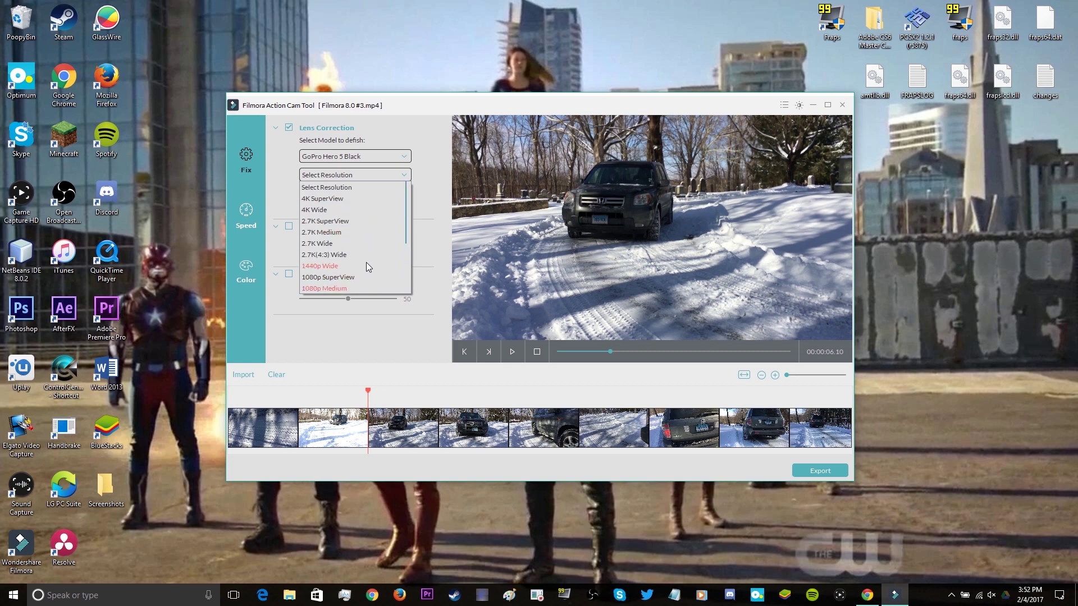
click(371, 200)
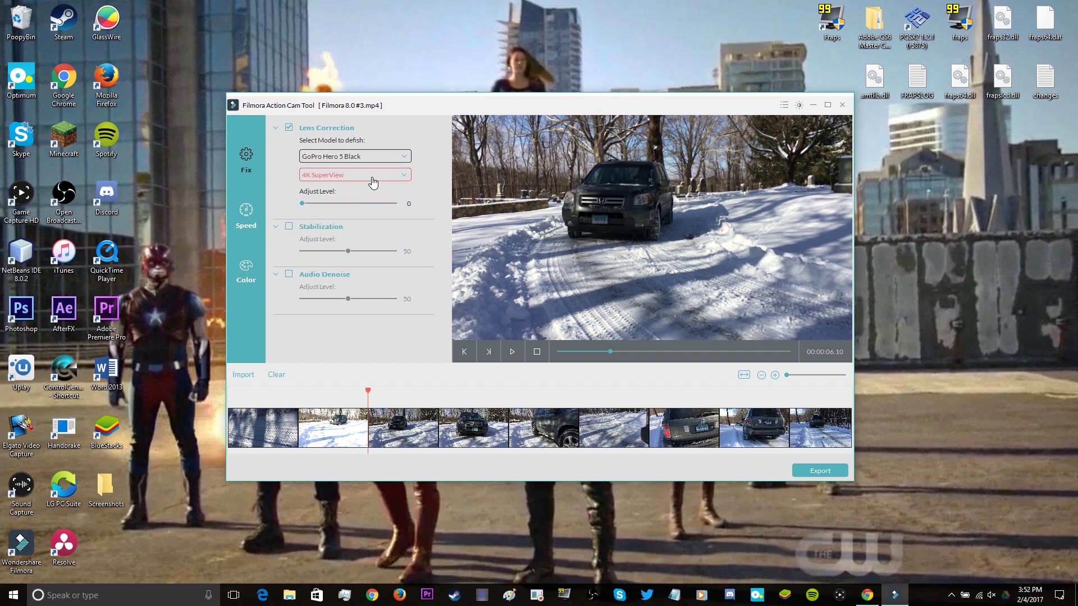
click(371, 158)
scroll(369, 213, down, 1)
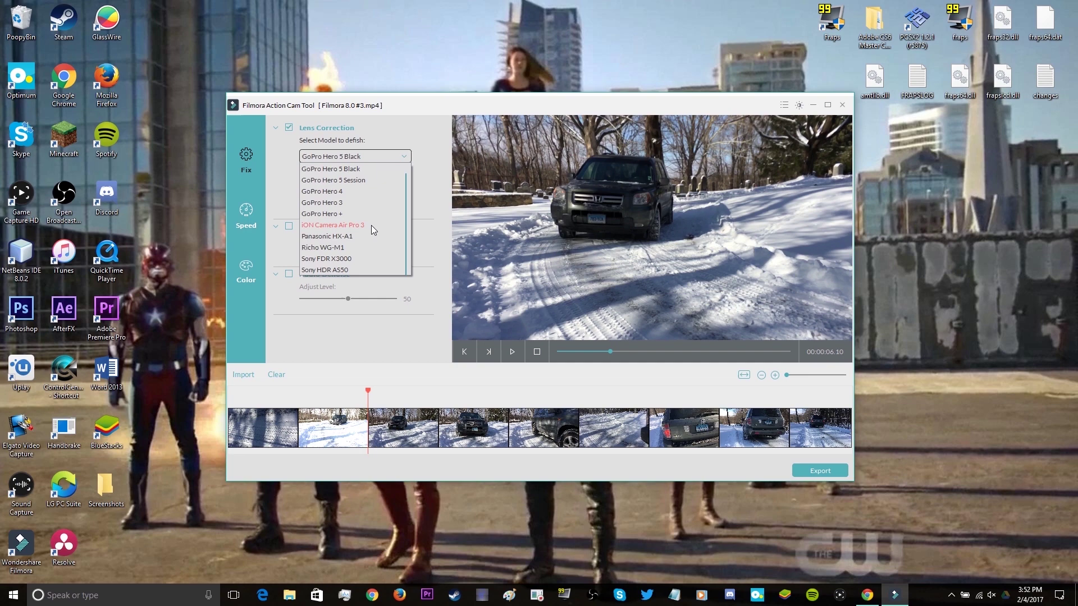
scroll(373, 211, up, 1)
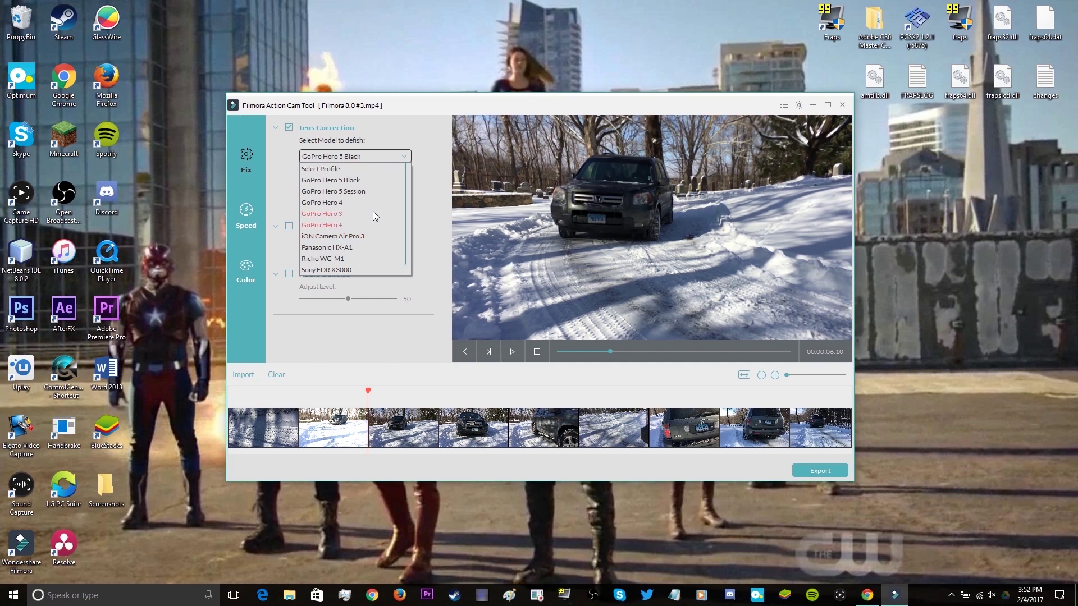
click(369, 180)
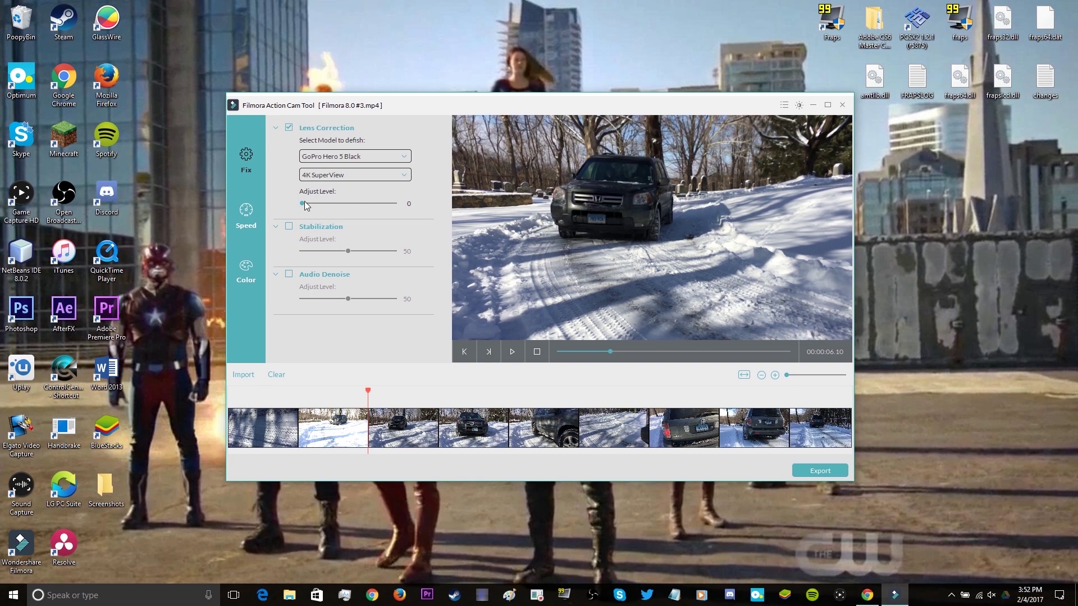
mouse_move(302, 203)
mouse_down()
mouse_move(349, 202)
mouse_move(305, 215)
mouse_up()
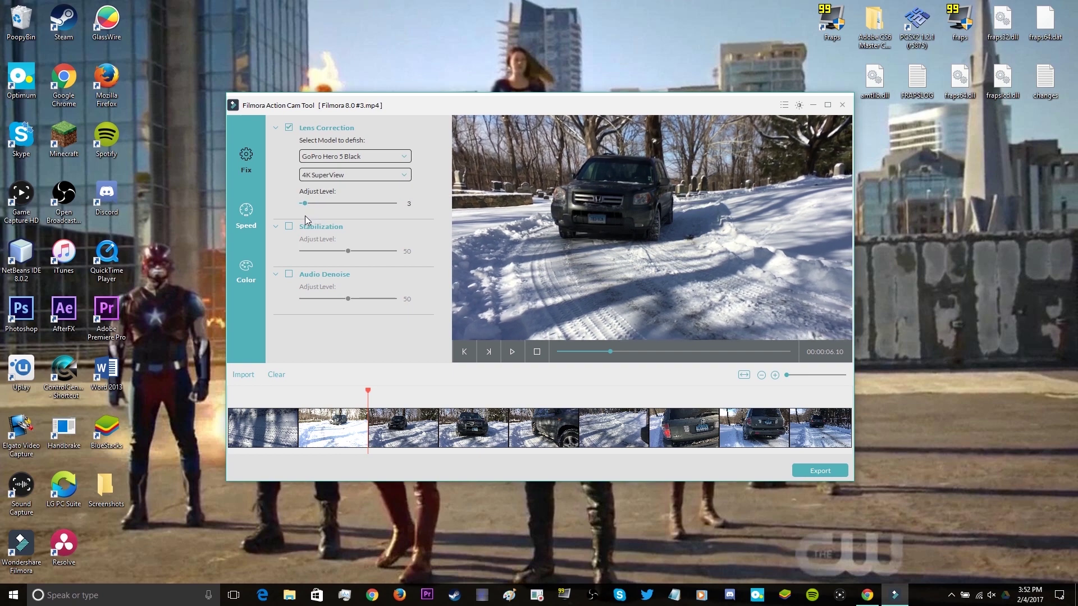
- Try GoPro Hero 5 Session, then settle on GoPro Hero 4 with adjust level 90
click(355, 163)
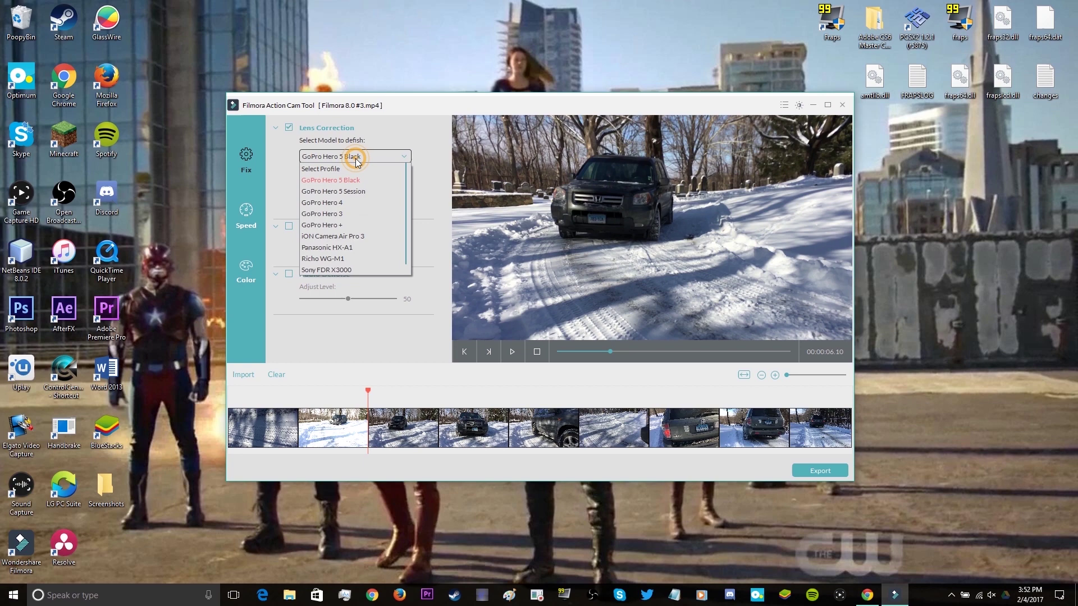
click(352, 195)
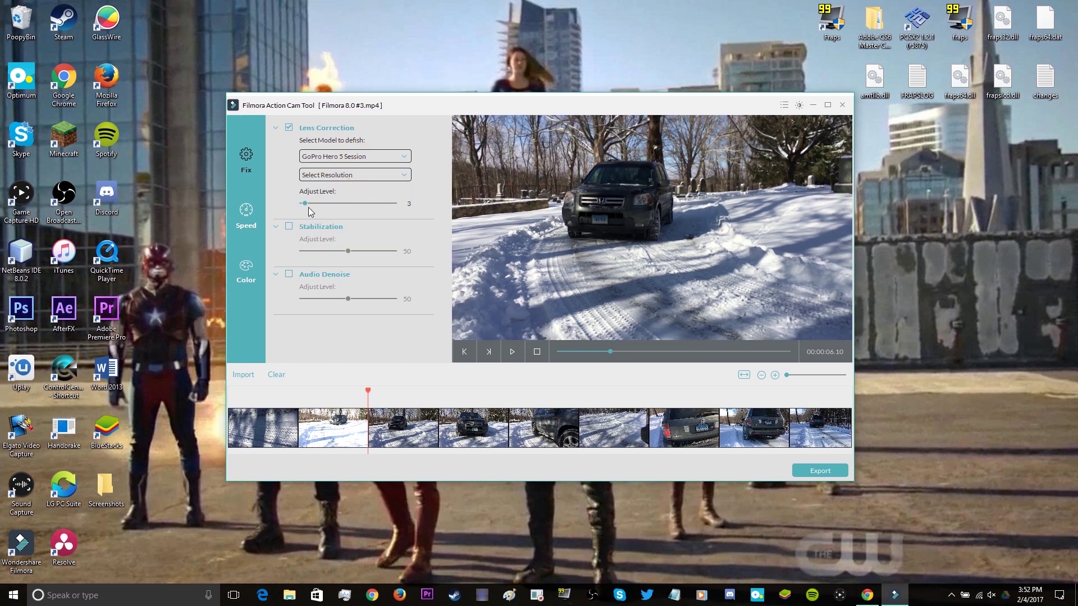
drag(306, 204, 361, 209)
click(327, 159)
click(340, 203)
drag(308, 204, 338, 206)
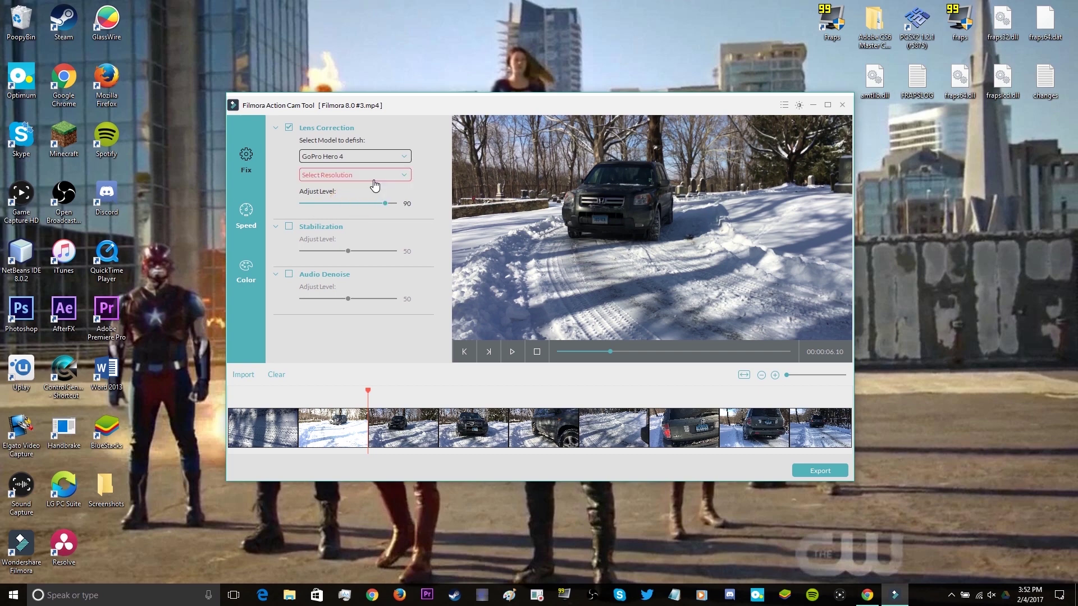
- Choose 4K Wide resolution, switch from lens correction to stabilization, and preview around 14 seconds
click(374, 178)
click(314, 198)
click(289, 226)
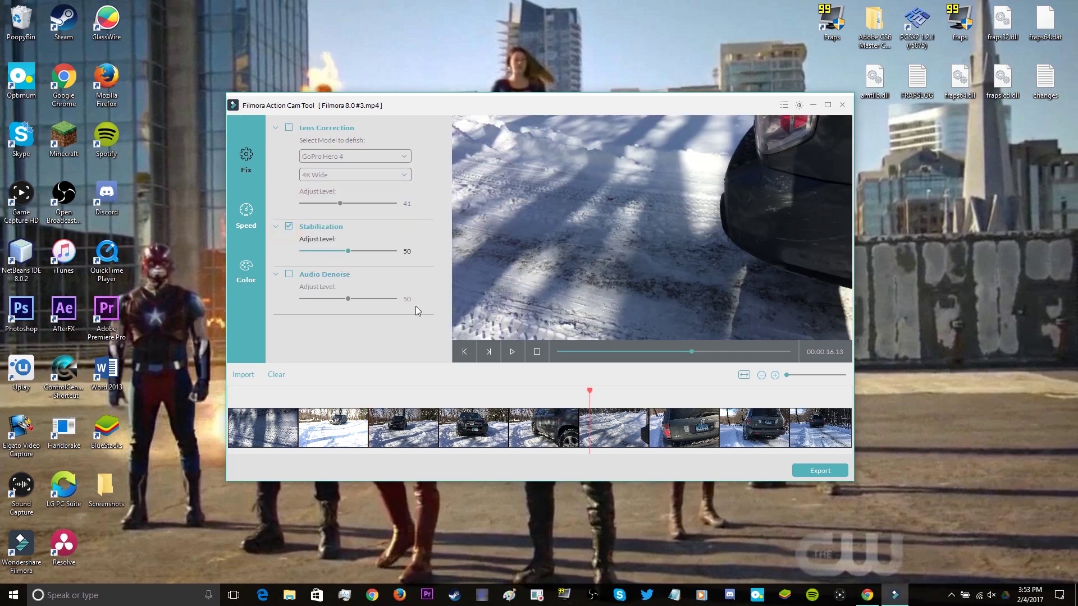
click(681, 350)
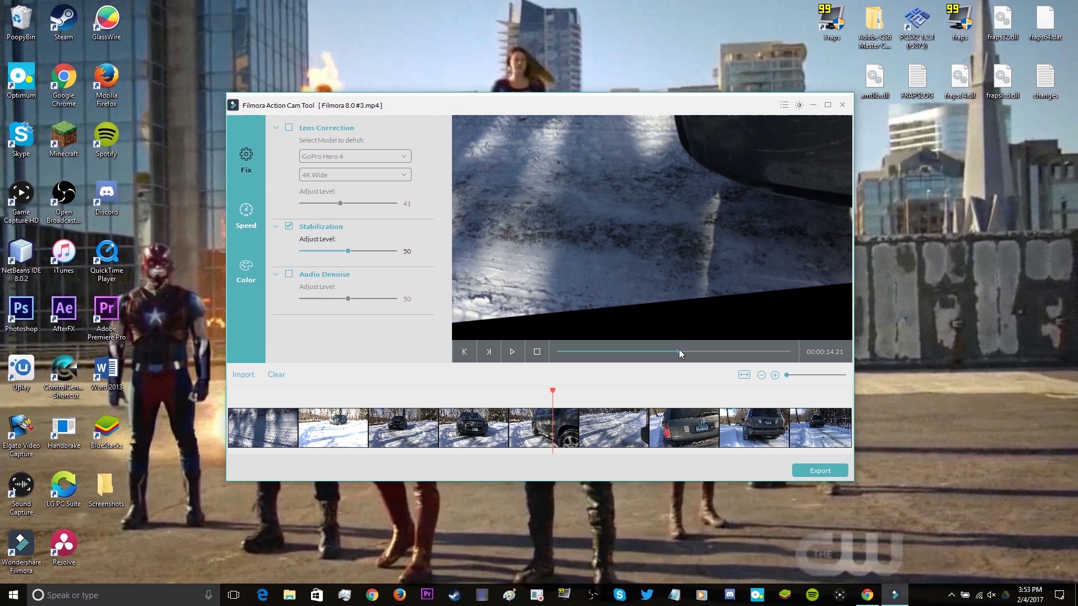
drag(678, 349, 647, 348)
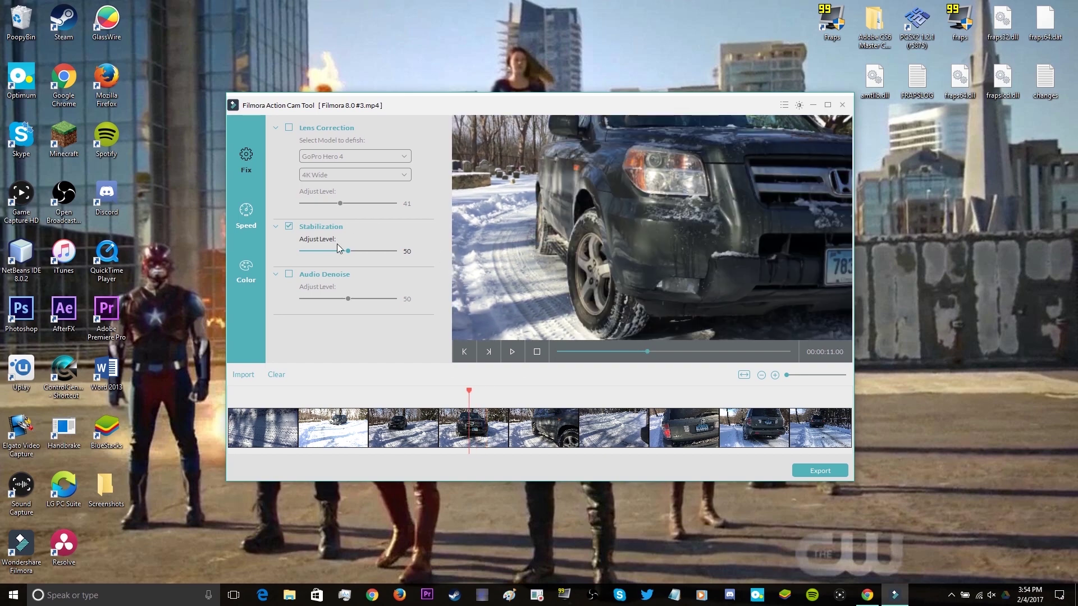
click(512, 352)
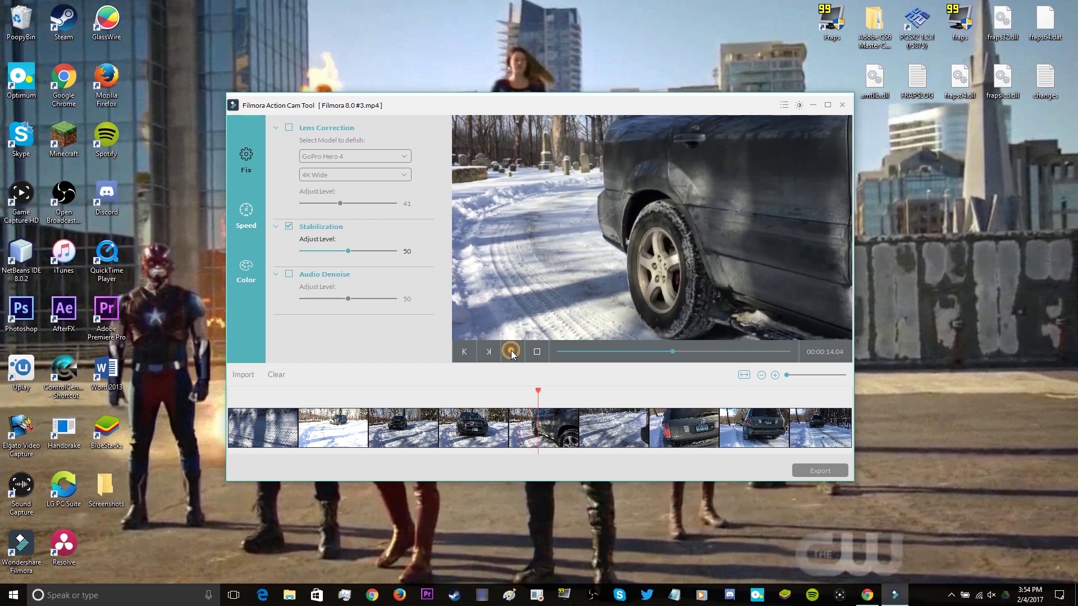
click(512, 352)
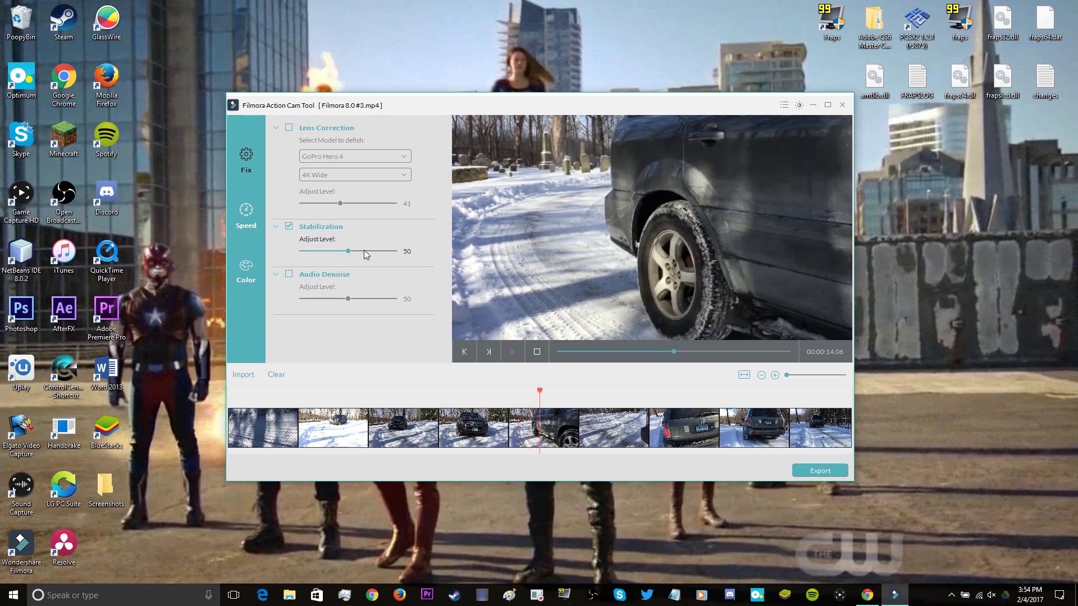
- Raise stabilization to 79, play back the result, and turn on Audio Denoise
drag(364, 250, 375, 250)
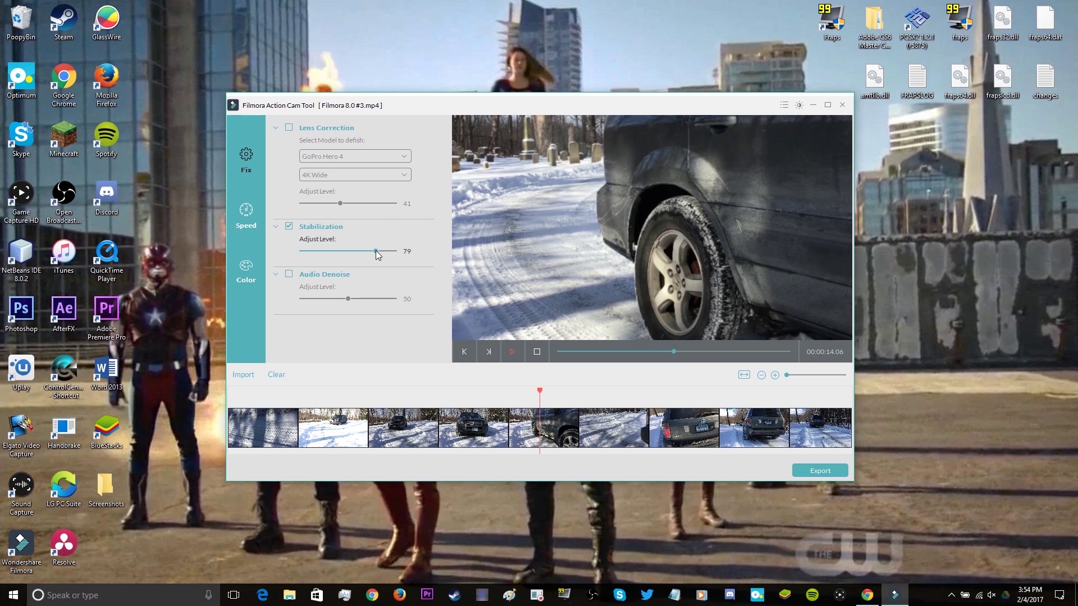
click(512, 352)
click(511, 352)
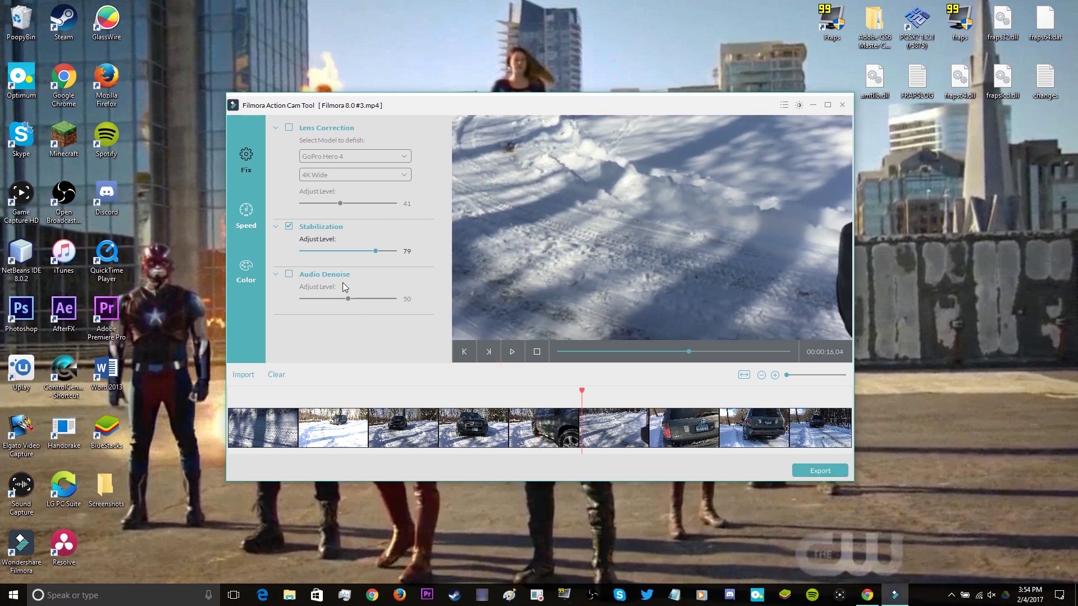
click(288, 274)
- Mark a section at 11.07 seconds, speed it up to 1.28x, and shorten it on the timeline
click(241, 213)
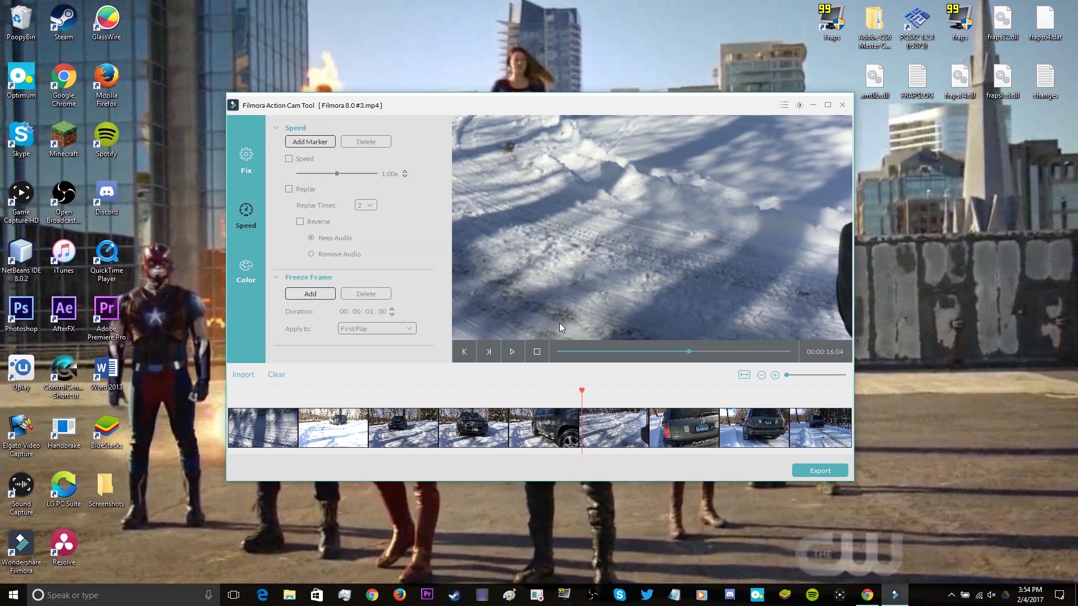
drag(688, 352, 594, 350)
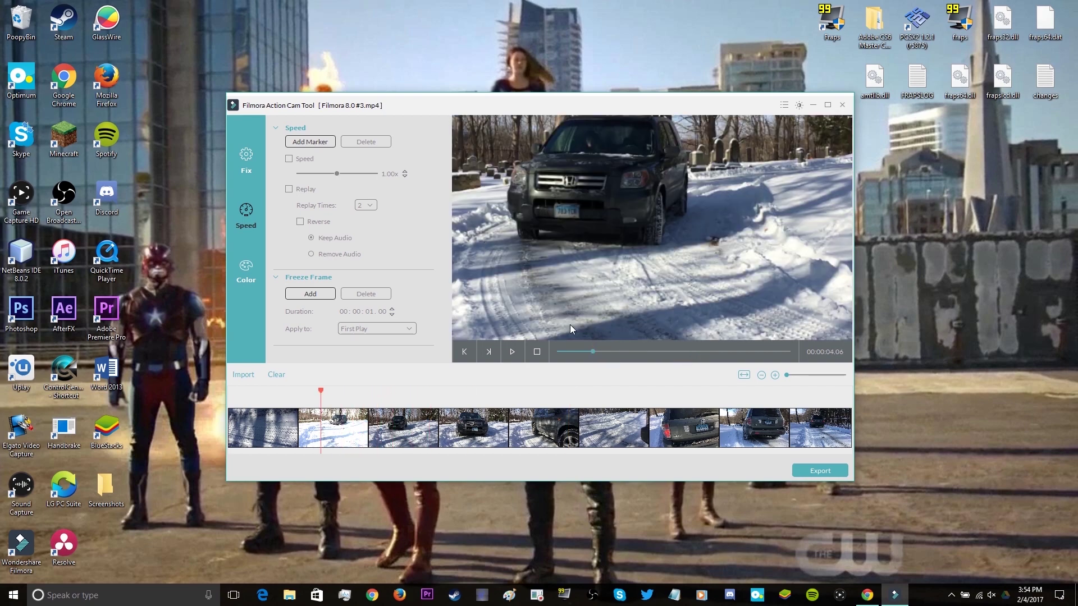
click(590, 352)
drag(591, 351, 594, 352)
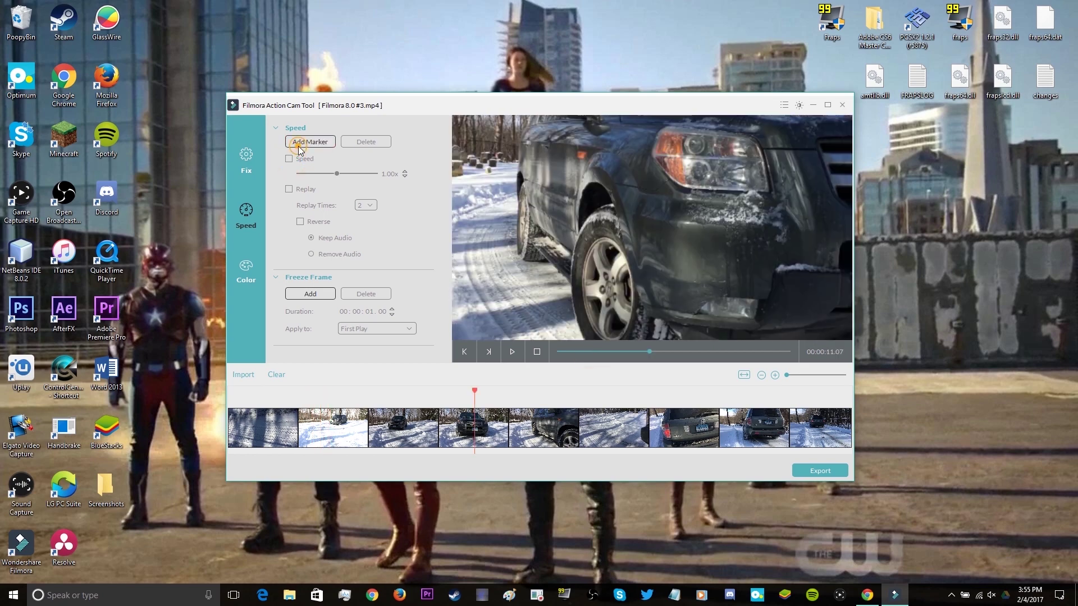
click(298, 146)
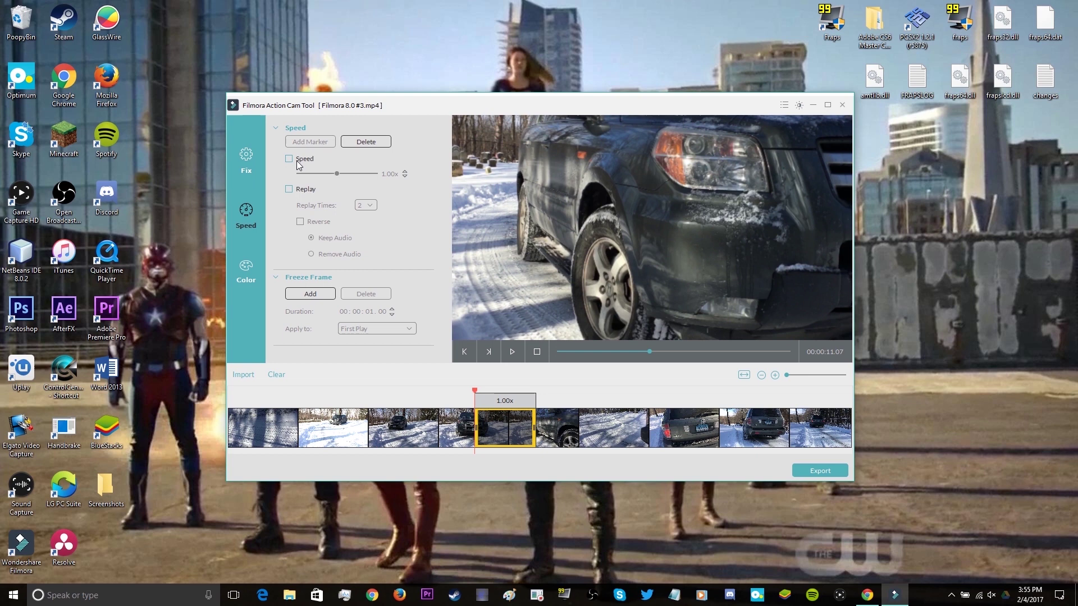
click(288, 159)
drag(337, 174, 338, 176)
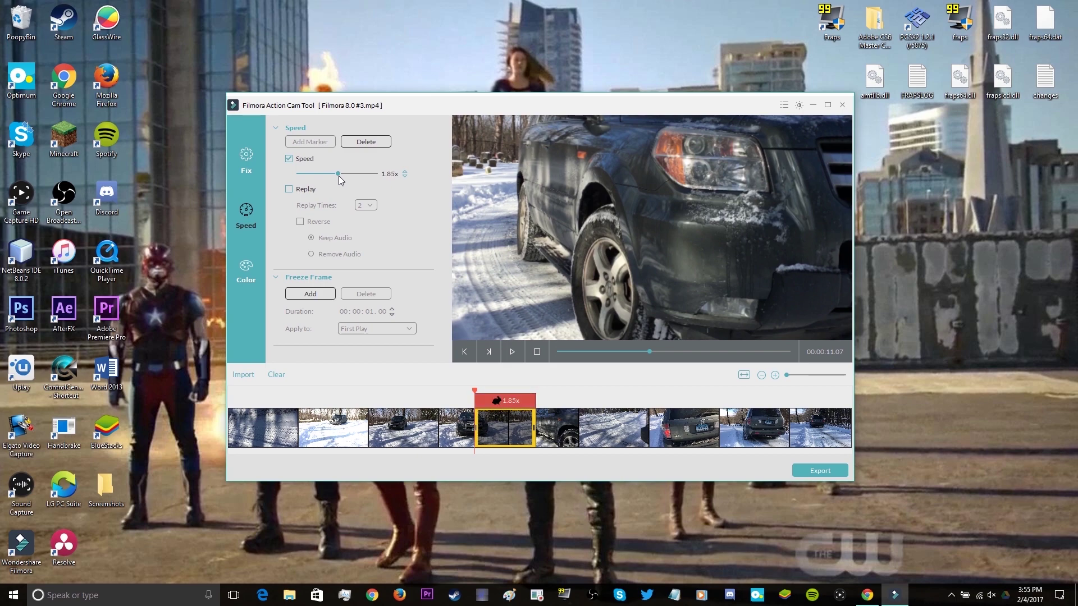
click(502, 404)
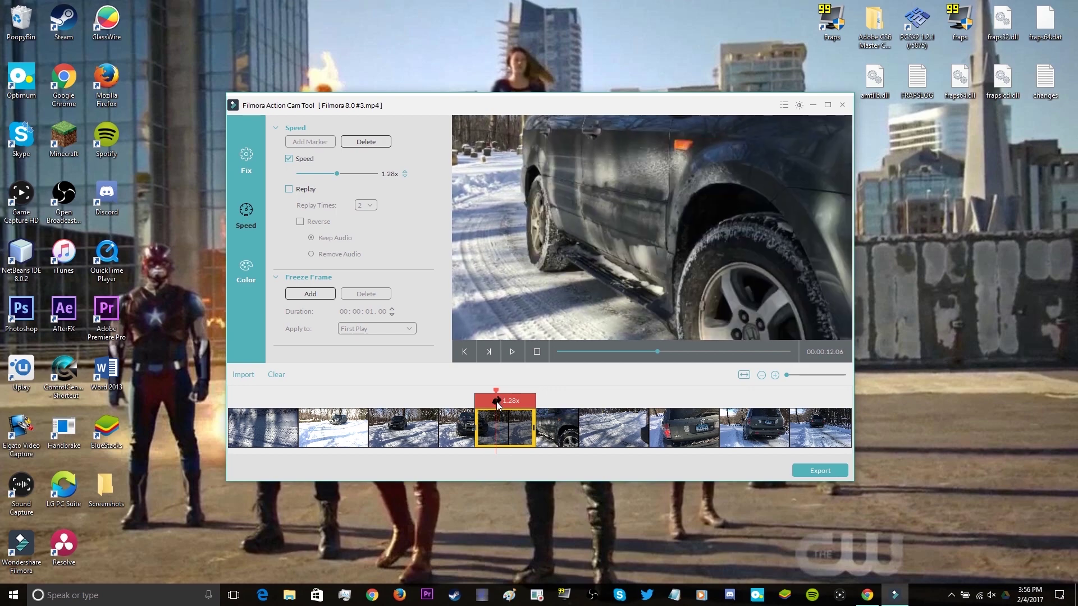
drag(532, 428, 490, 416)
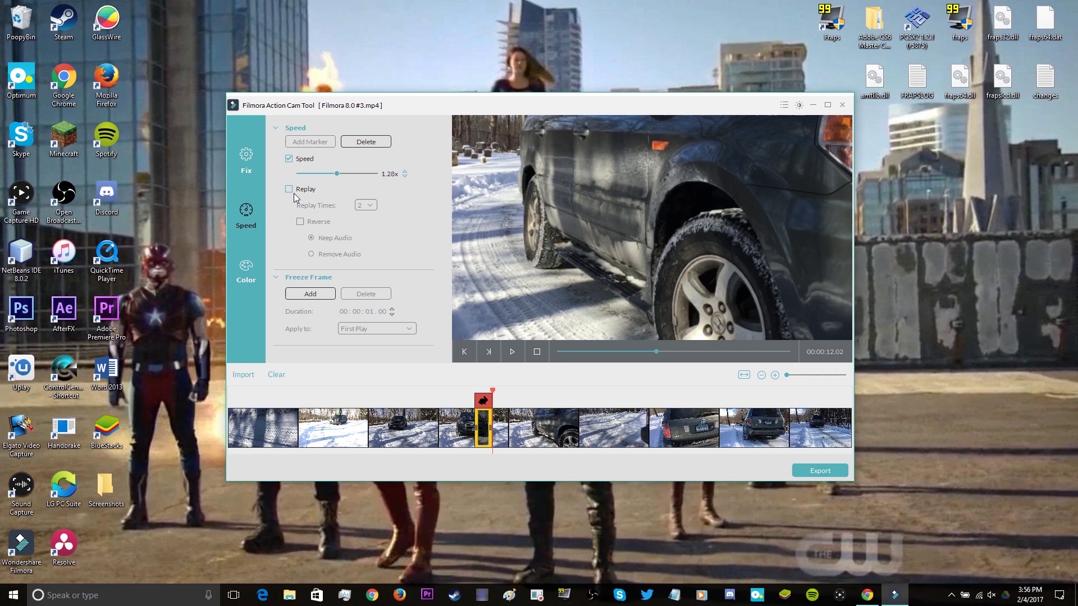
- Add a 1-second freeze frame at the playhead and recheck the sped-up section
click(289, 190)
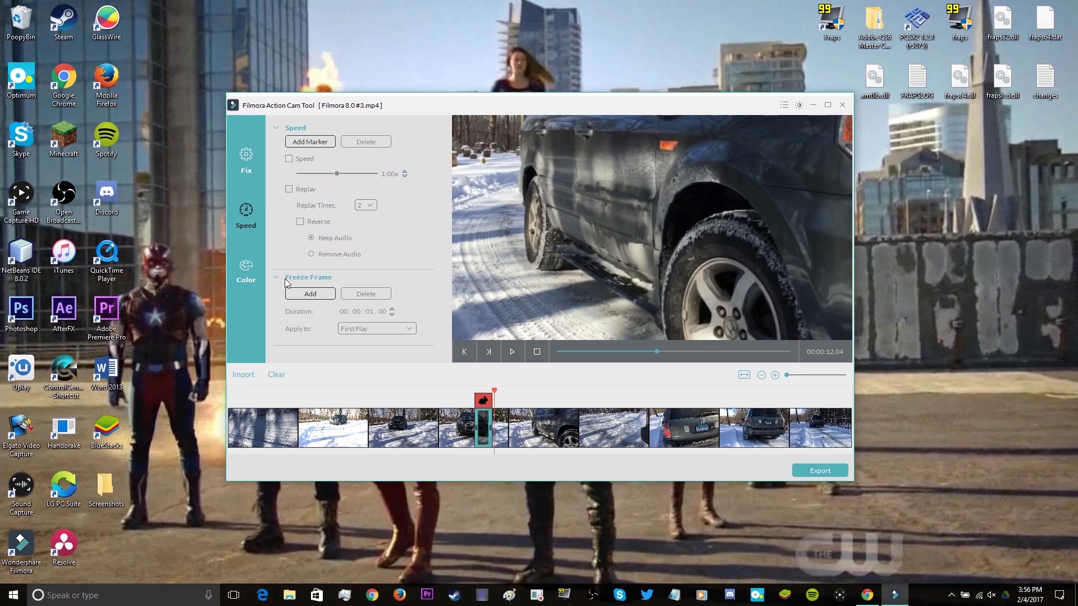
click(293, 295)
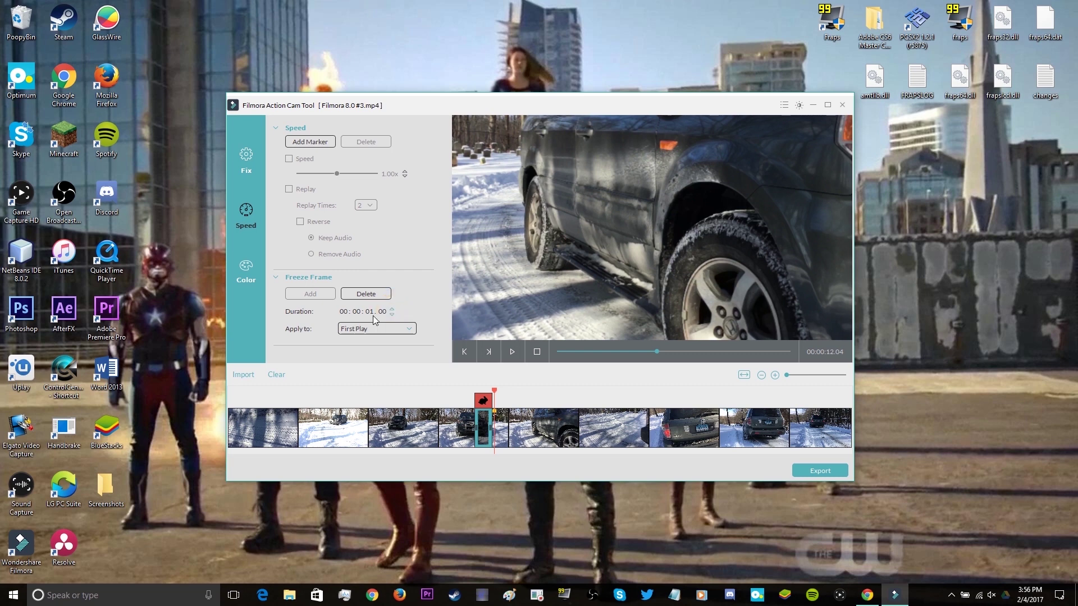
click(369, 312)
click(493, 393)
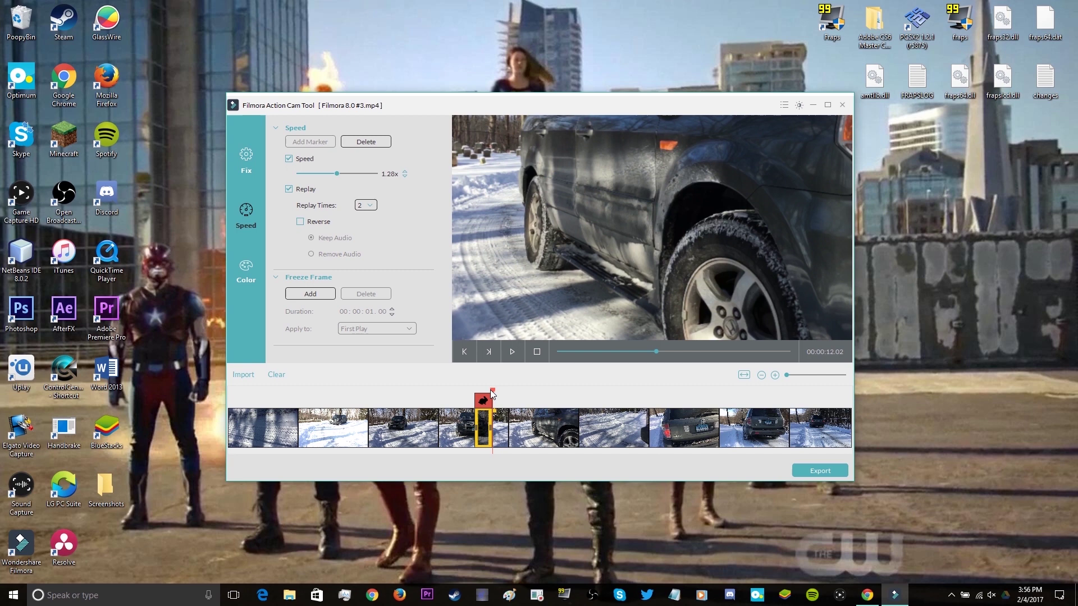
click(492, 395)
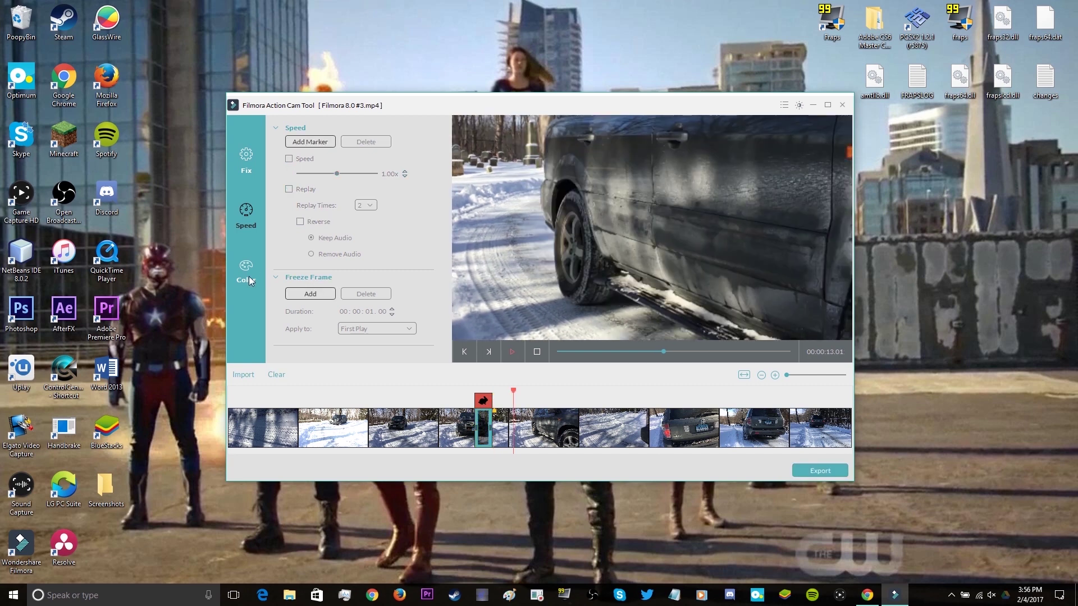
- Enable Color with brightness 26, contrast -37, saturation 56, temperature -17, tint -12 and vignette 67
click(246, 270)
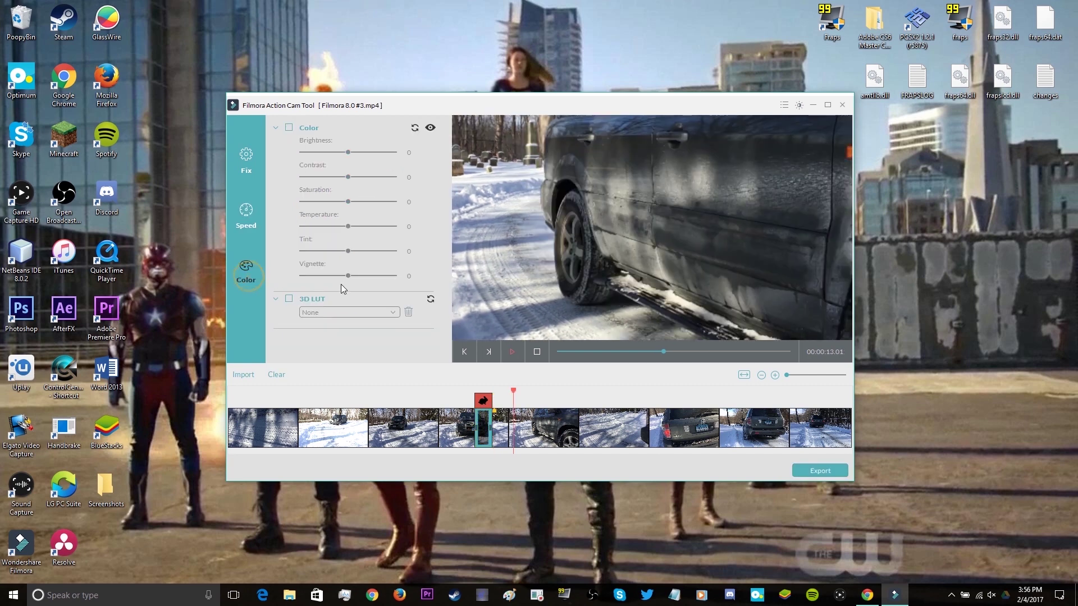
click(289, 128)
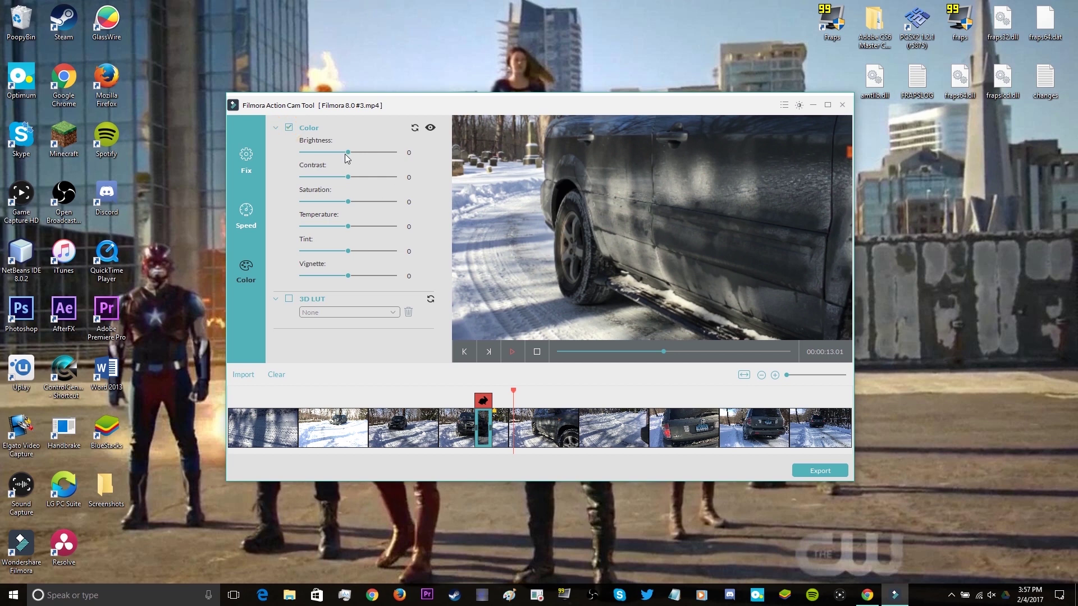
drag(348, 152, 335, 181)
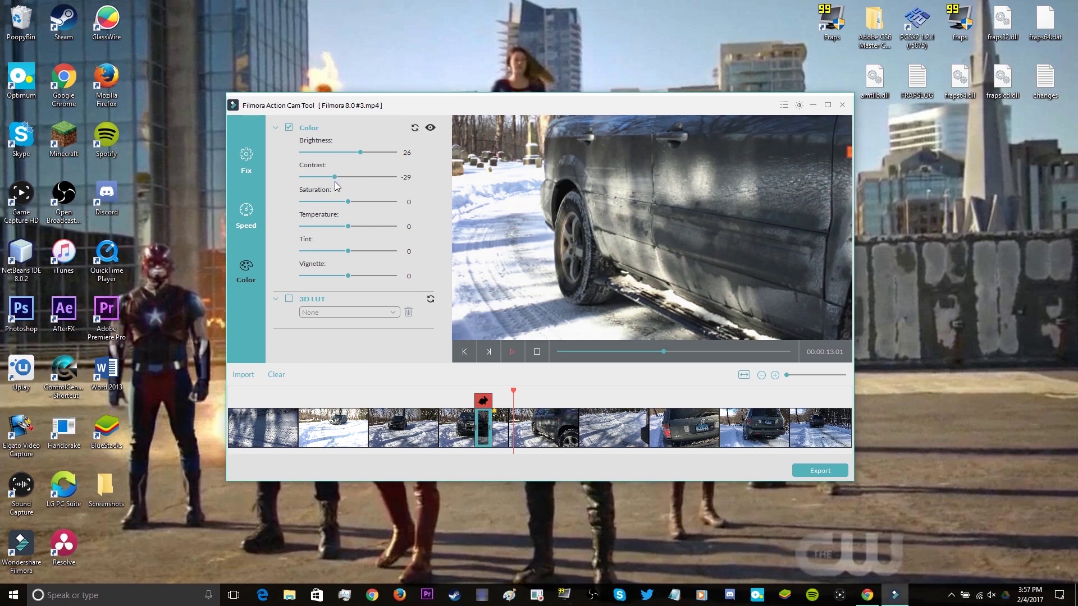
drag(513, 392, 484, 393)
drag(348, 251, 343, 252)
click(348, 226)
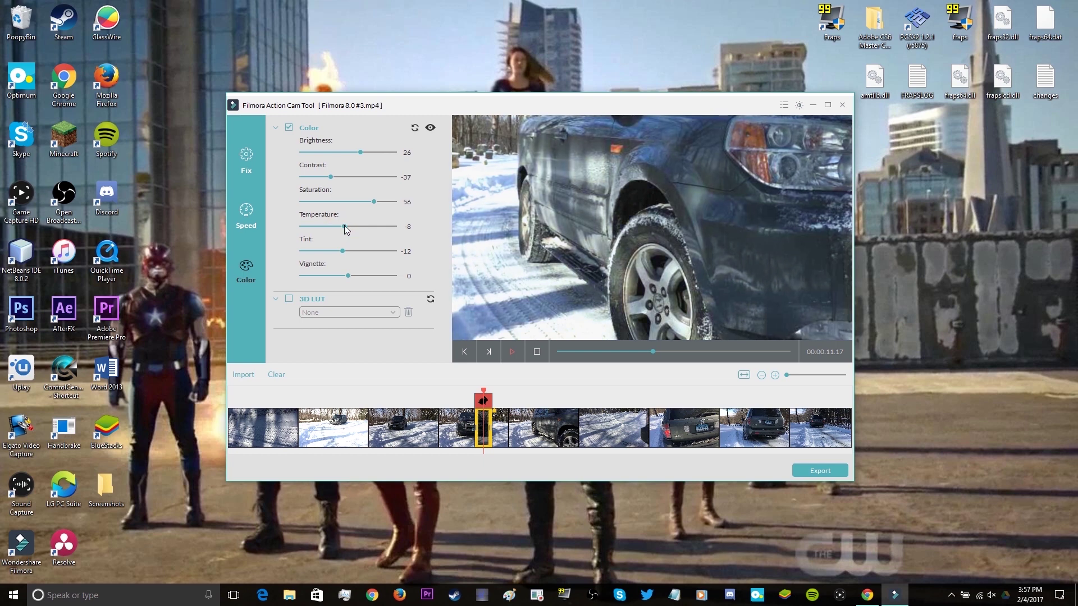
drag(345, 227, 340, 227)
click(379, 275)
- Apply the Walking Dead 3D LUT and play back the clip to preview the grade
click(289, 299)
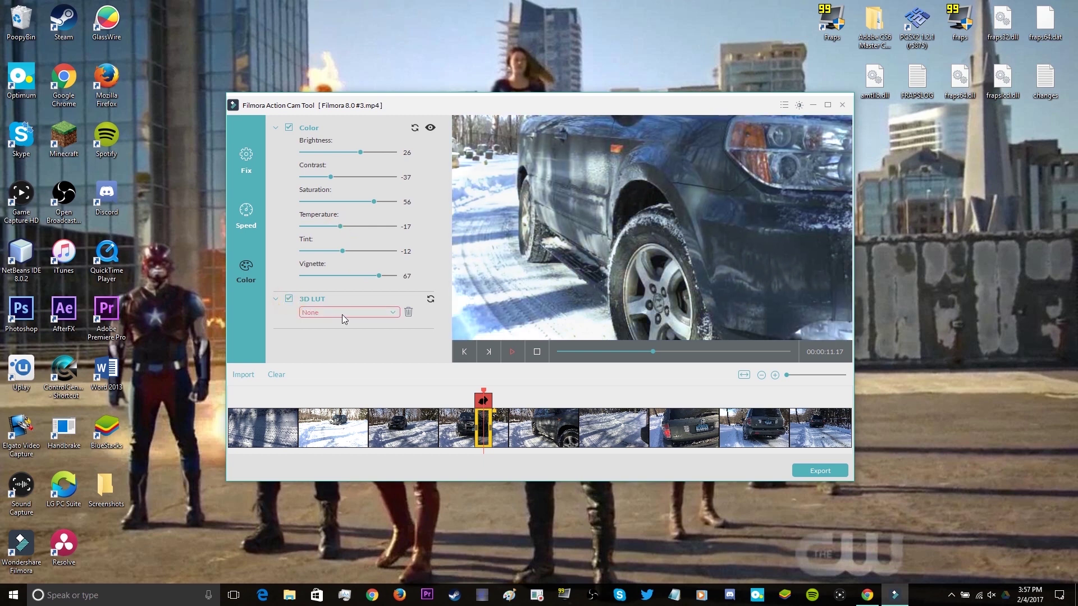
click(342, 312)
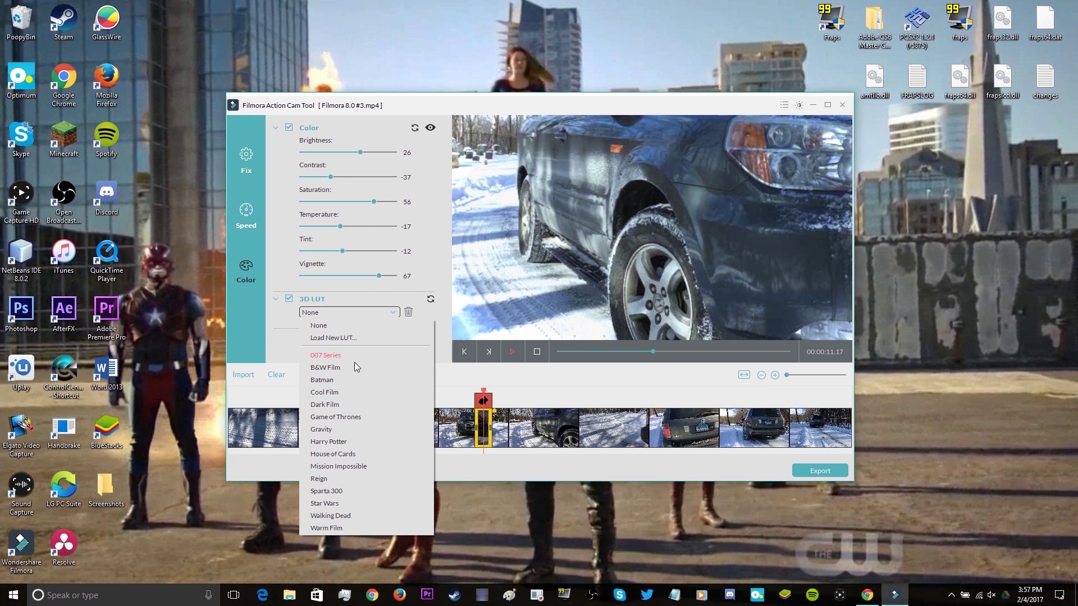
click(351, 380)
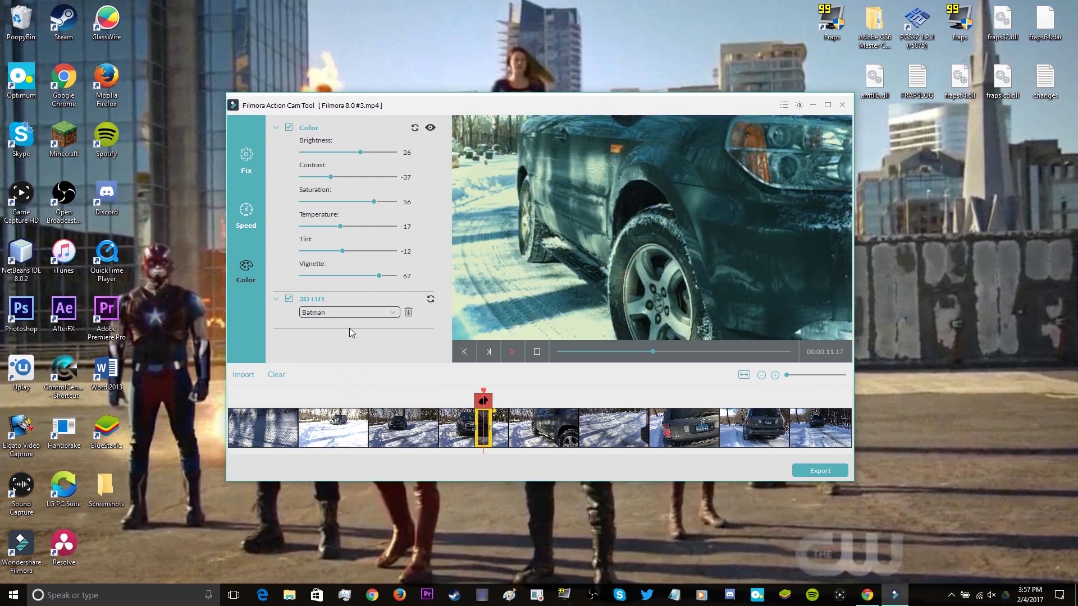
scroll(350, 309, down, 2)
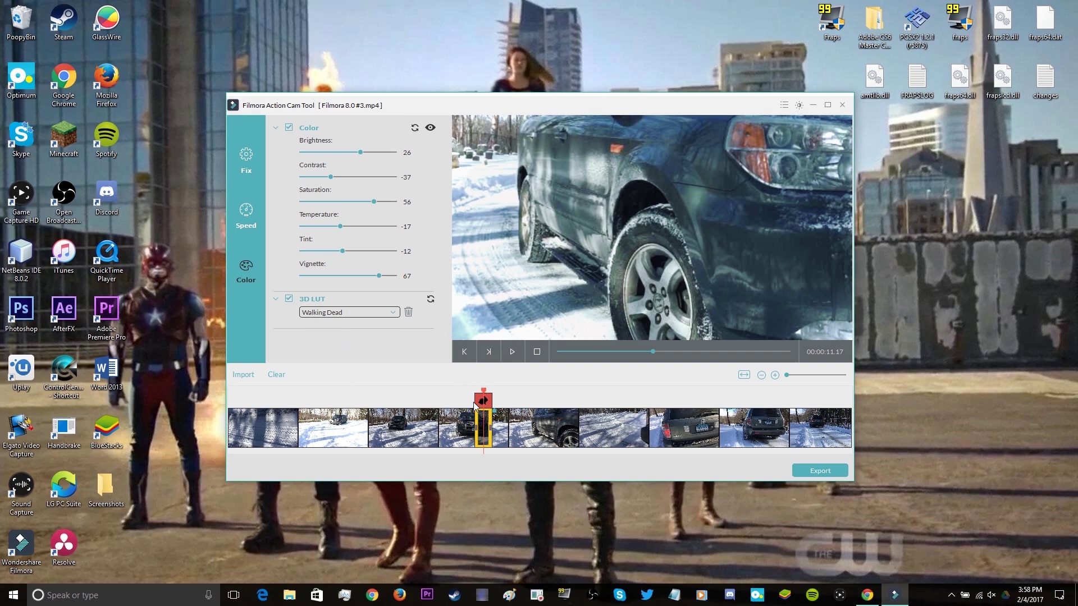
drag(484, 393, 475, 393)
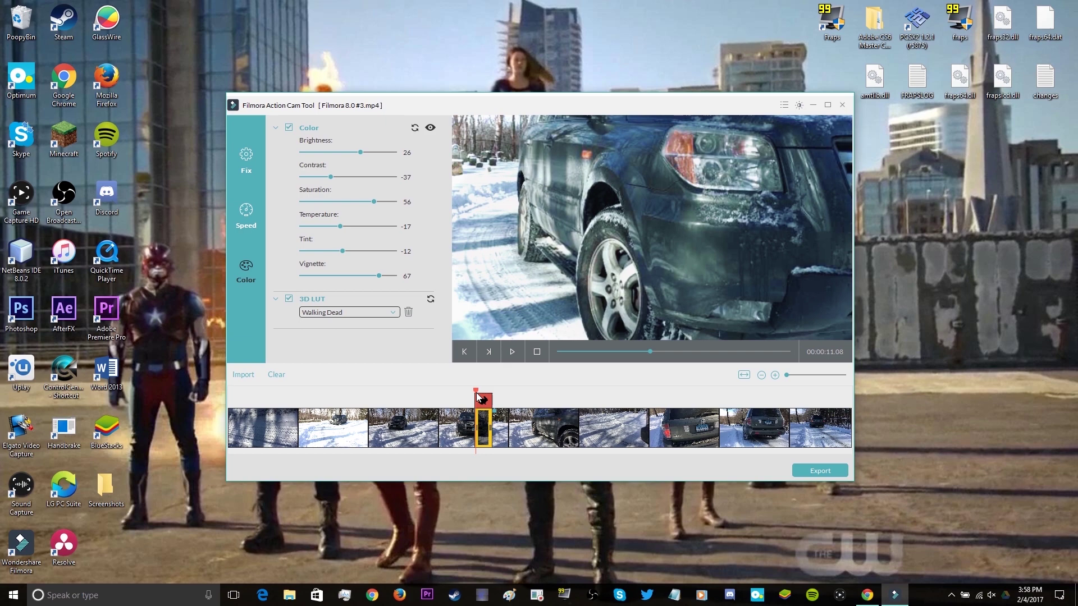
click(514, 351)
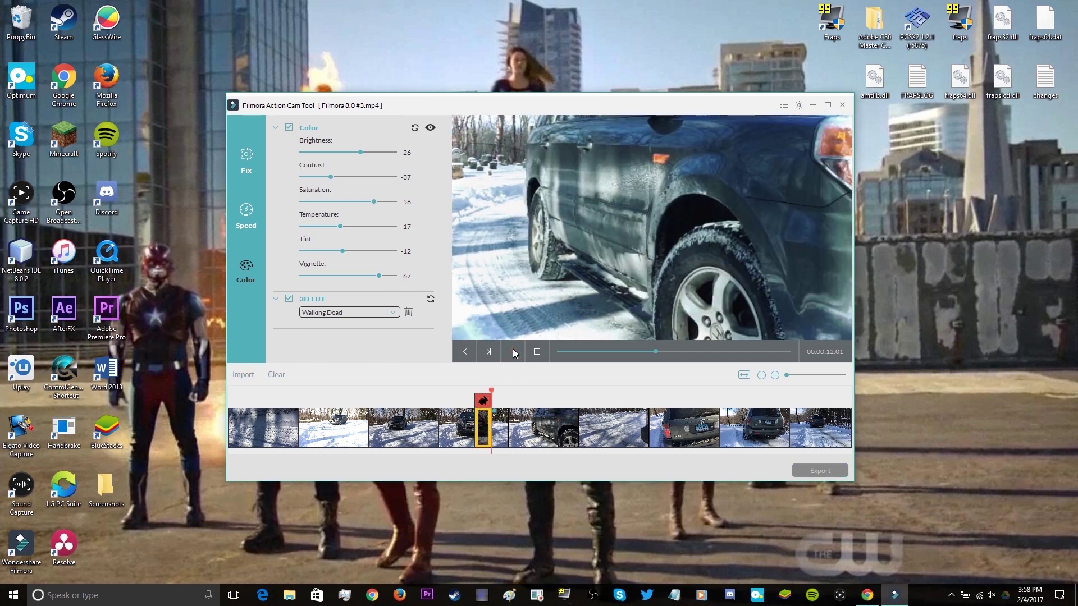
click(514, 351)
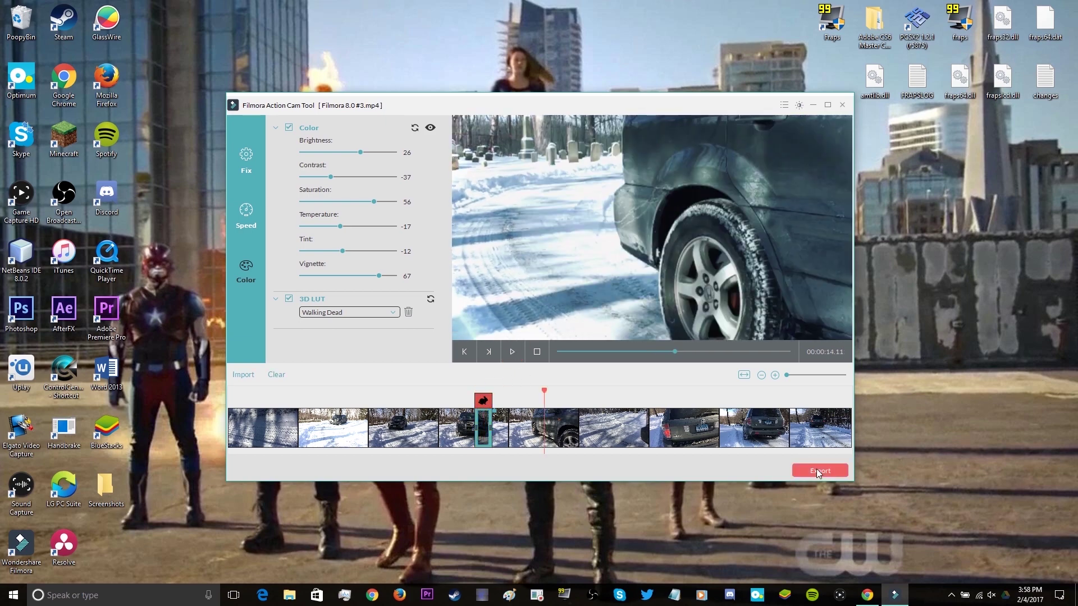
- Set the export save folder to F:\Filmora Projects
click(817, 470)
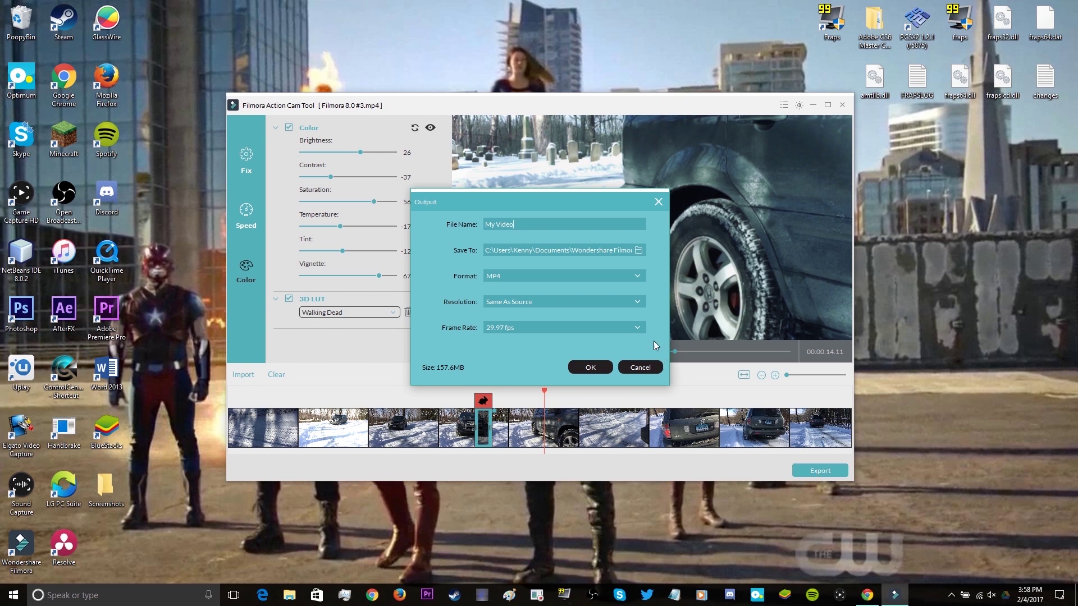
click(638, 251)
click(497, 312)
double_click(508, 314)
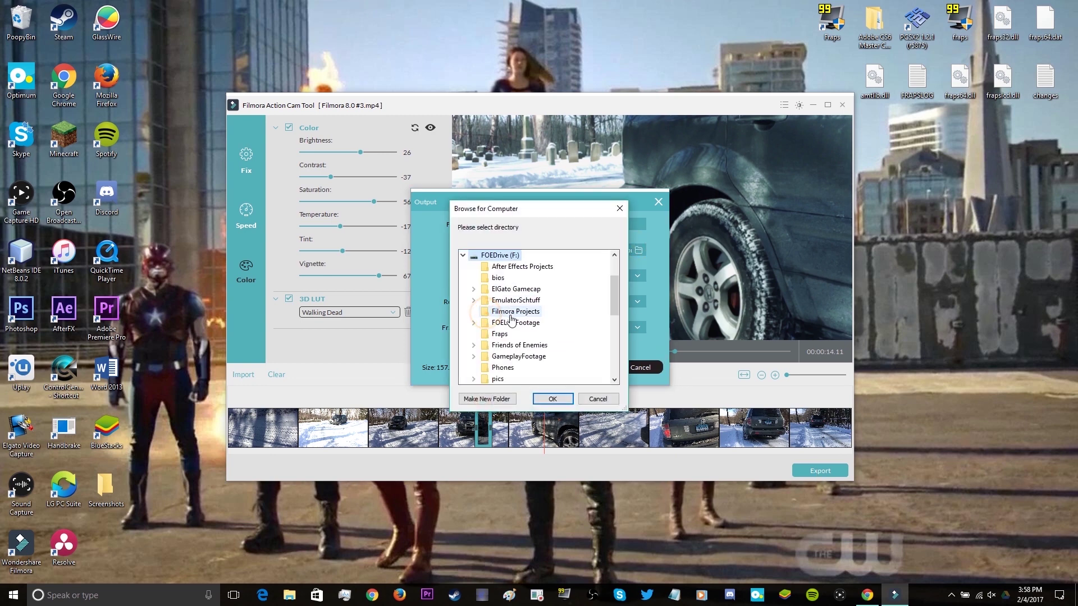
click(511, 314)
click(552, 398)
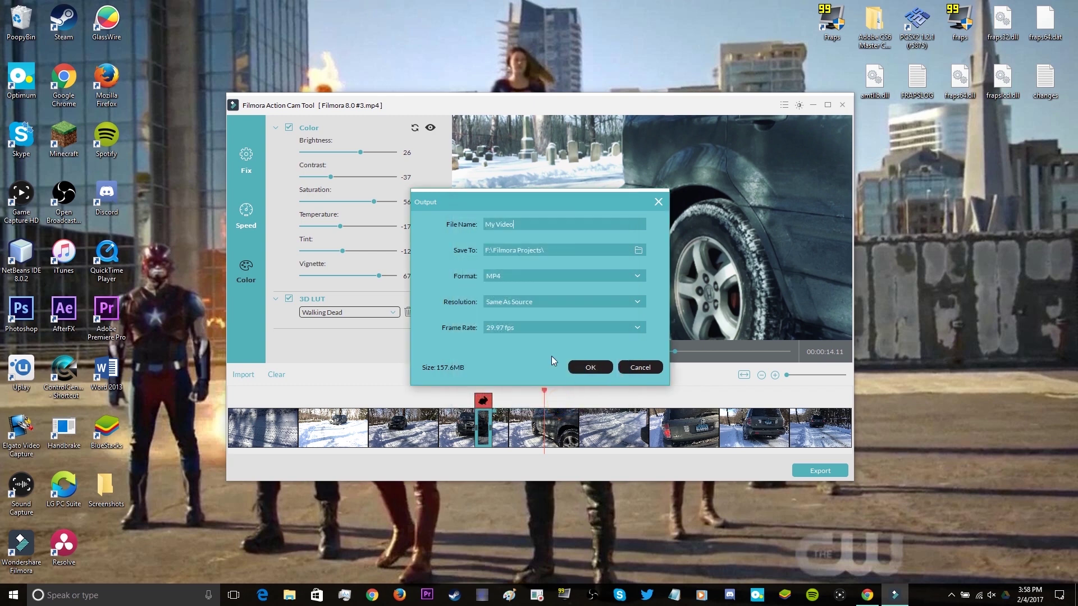
- Rename the export file to 'Action Cam #1'
drag(537, 220, 418, 202)
key(Caps_Lock)
text(A)
key(Caps_Lock)
text(ct)
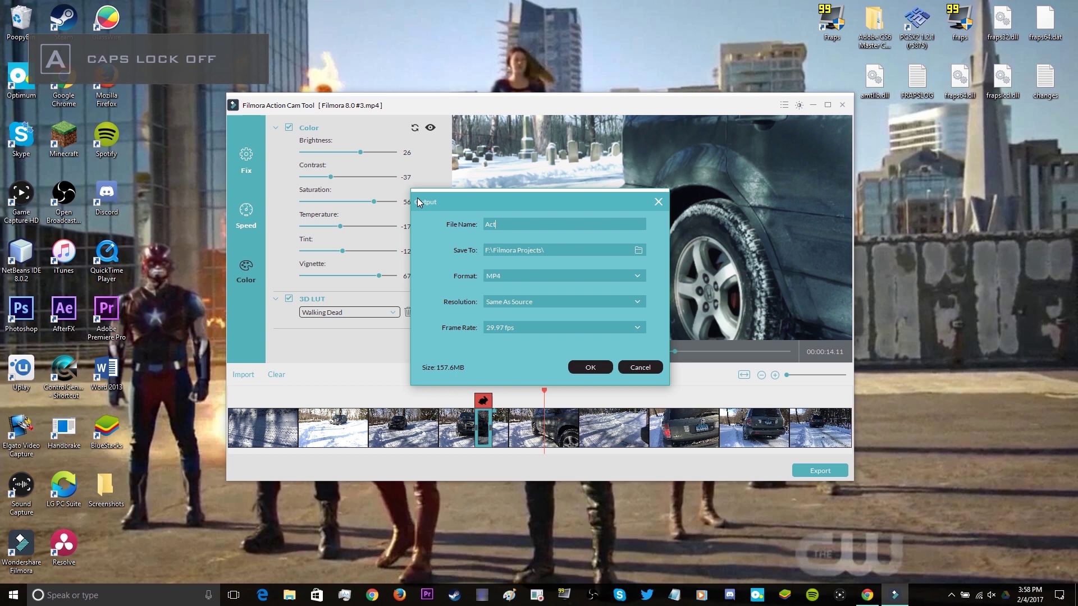
text(ion)
key(Caps_Lock)
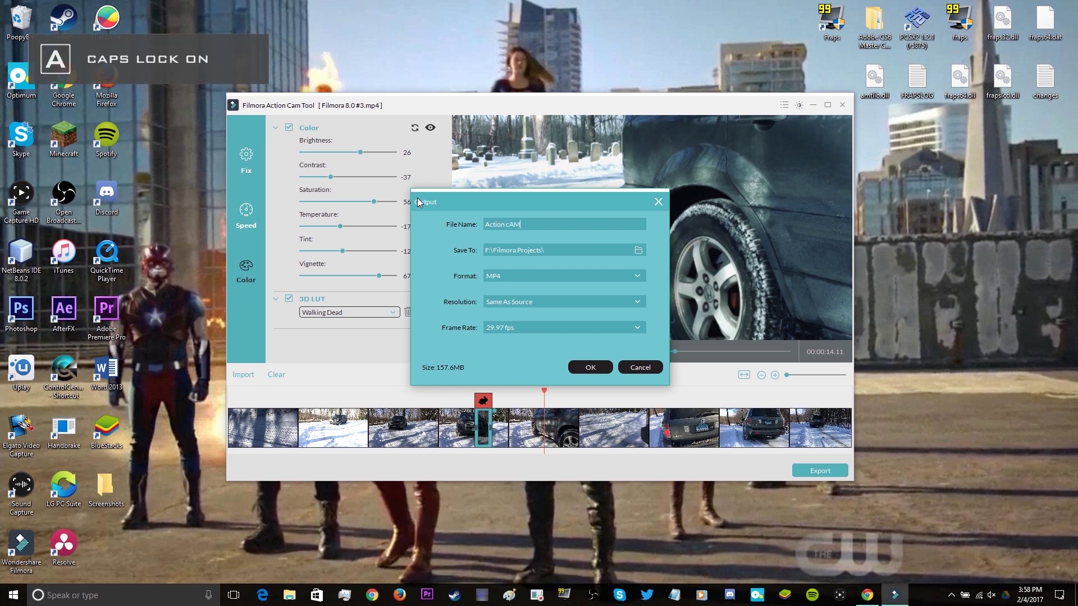
text(C)
key(Caps_Lock)
text(am)
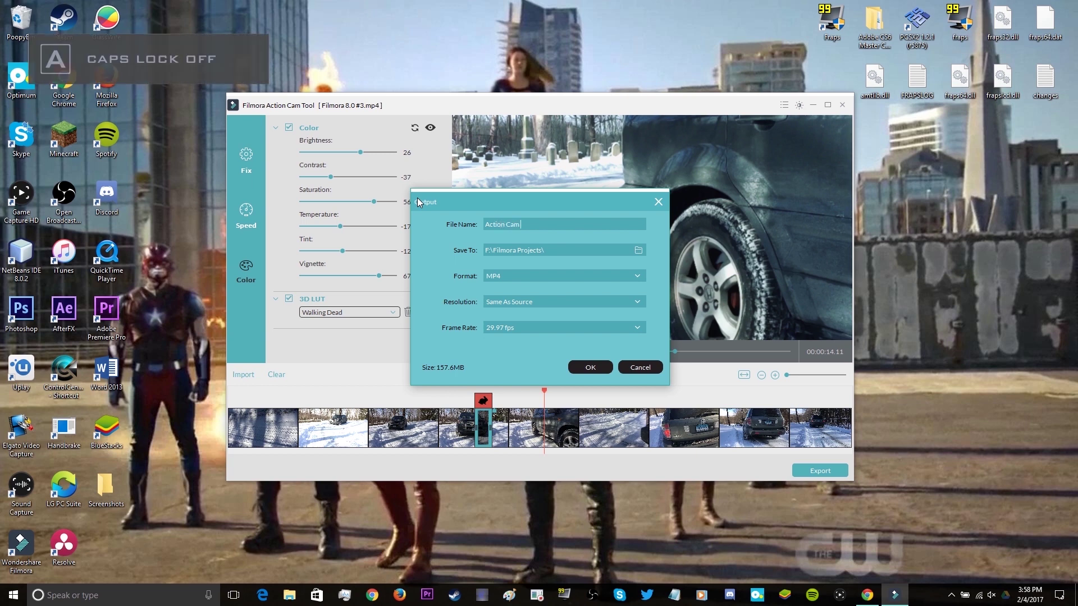
text( #1)
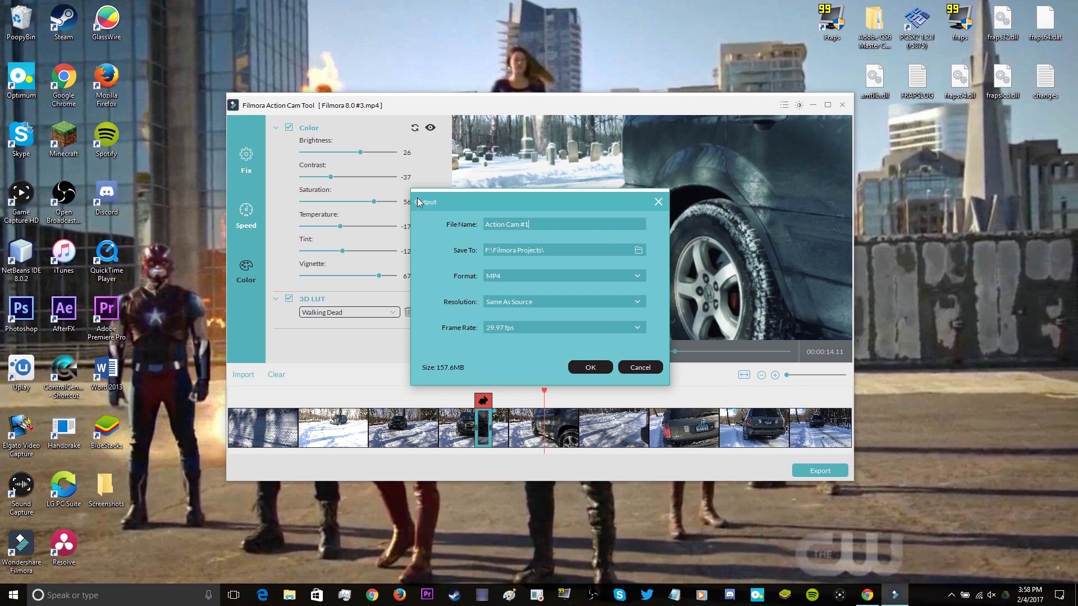
- Keep 29.97 fps MP4, set resolution 1920*1080, and start the export
click(561, 328)
click(562, 331)
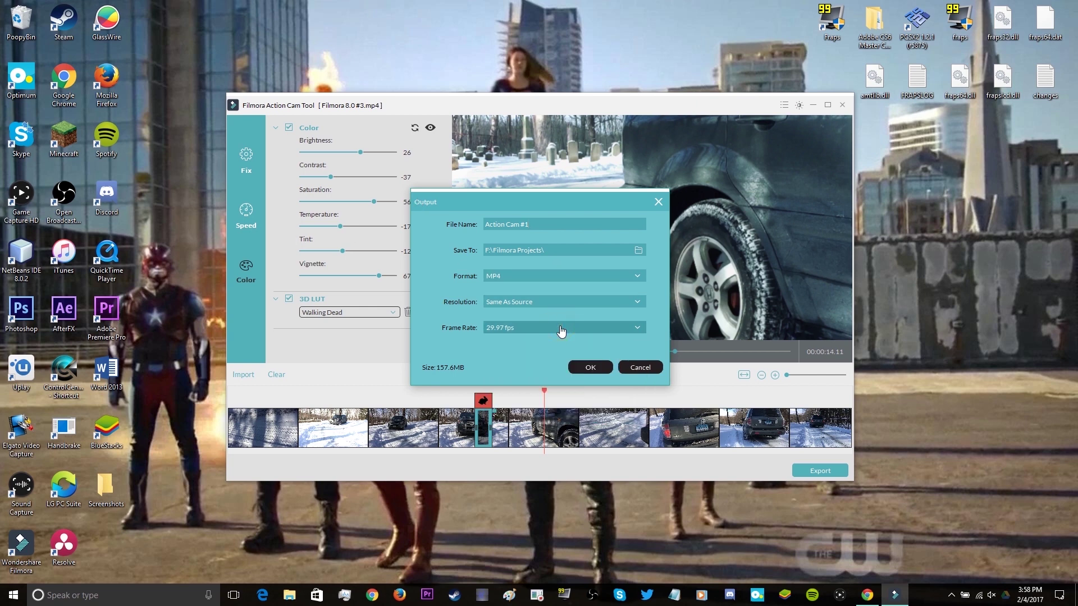
click(558, 276)
click(559, 274)
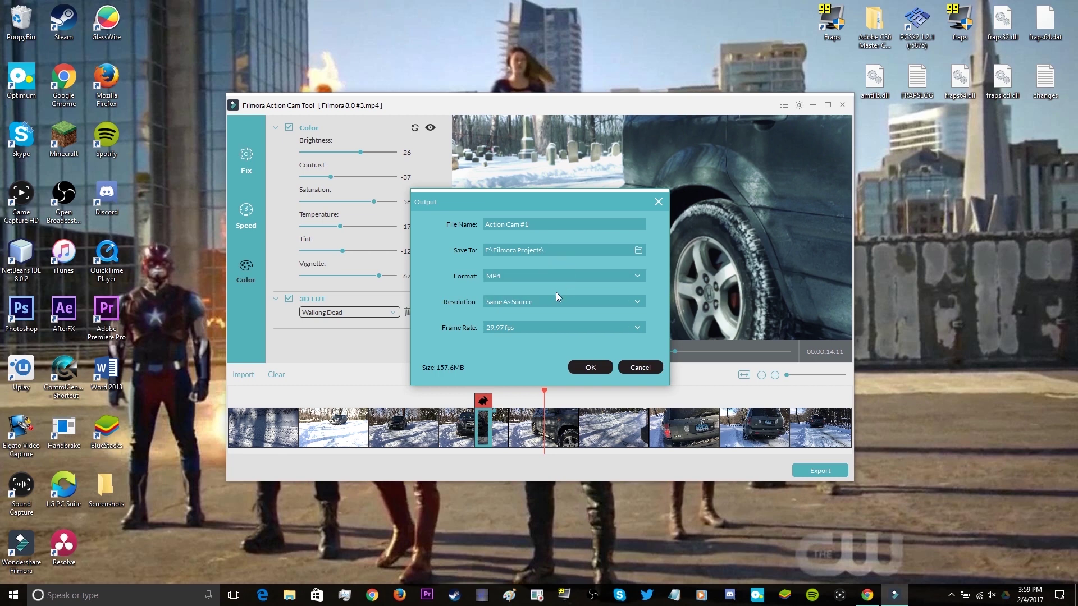
click(562, 301)
scroll(568, 387, down, 1)
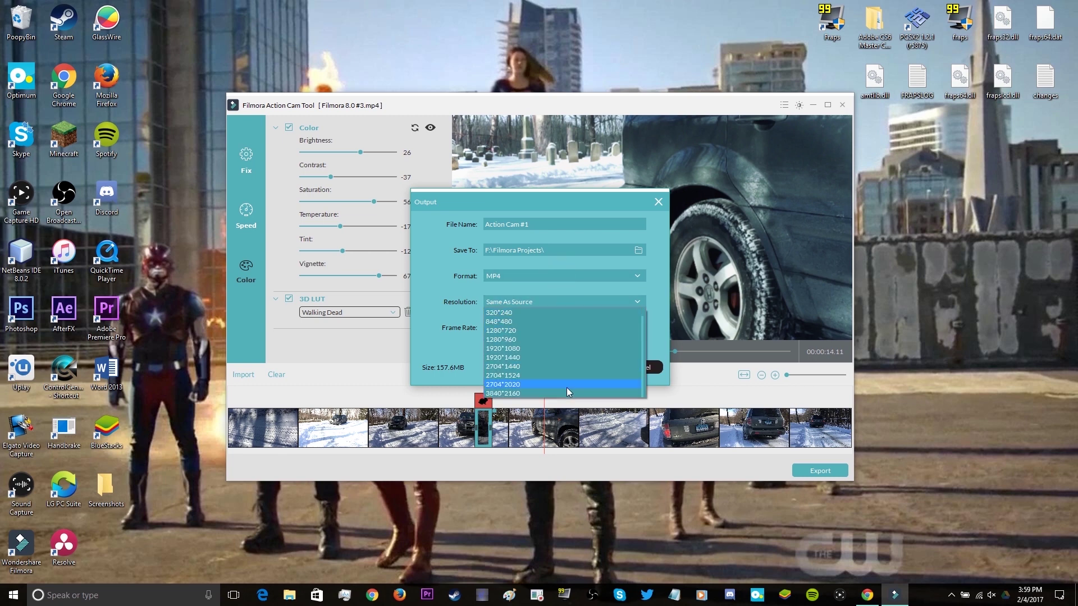
click(564, 348)
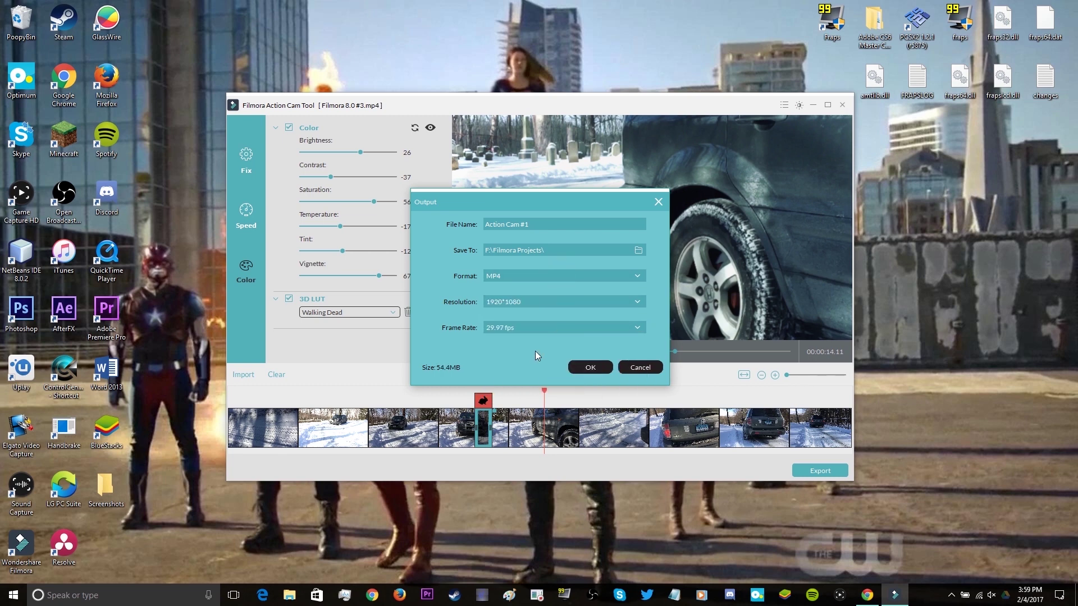
click(599, 368)
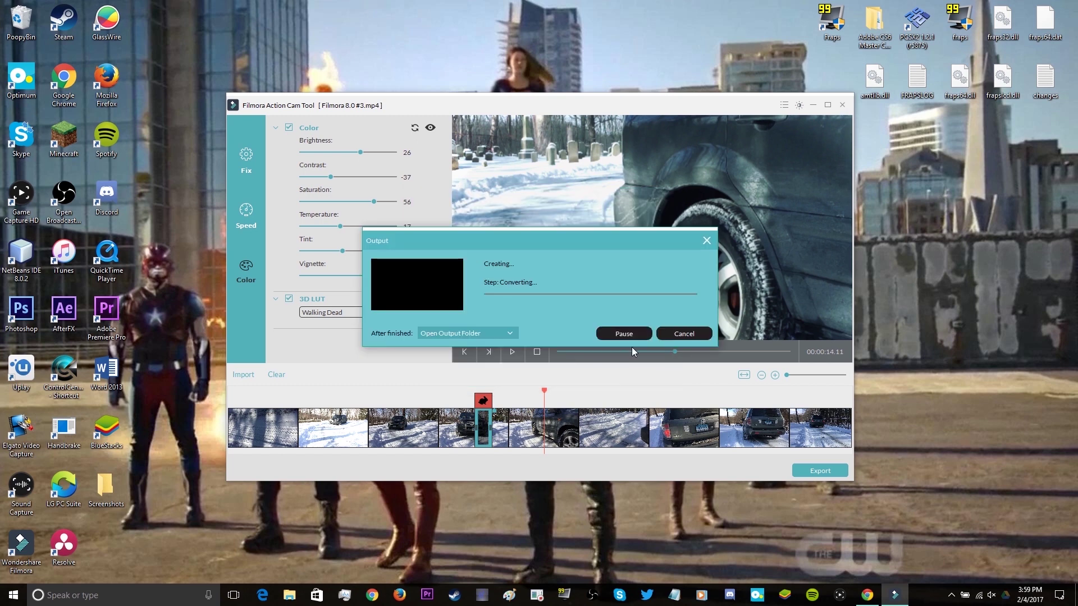